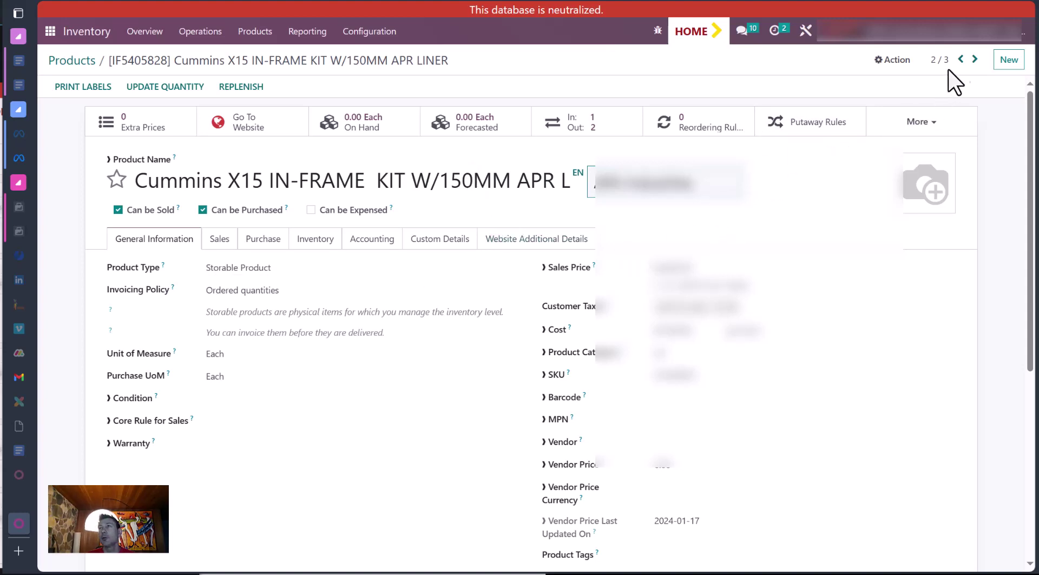
# - Compare storable IF5405828's Sales tab with consumable IF5405829, ending on IF5405829's General Information
pyautogui.click(975, 60)
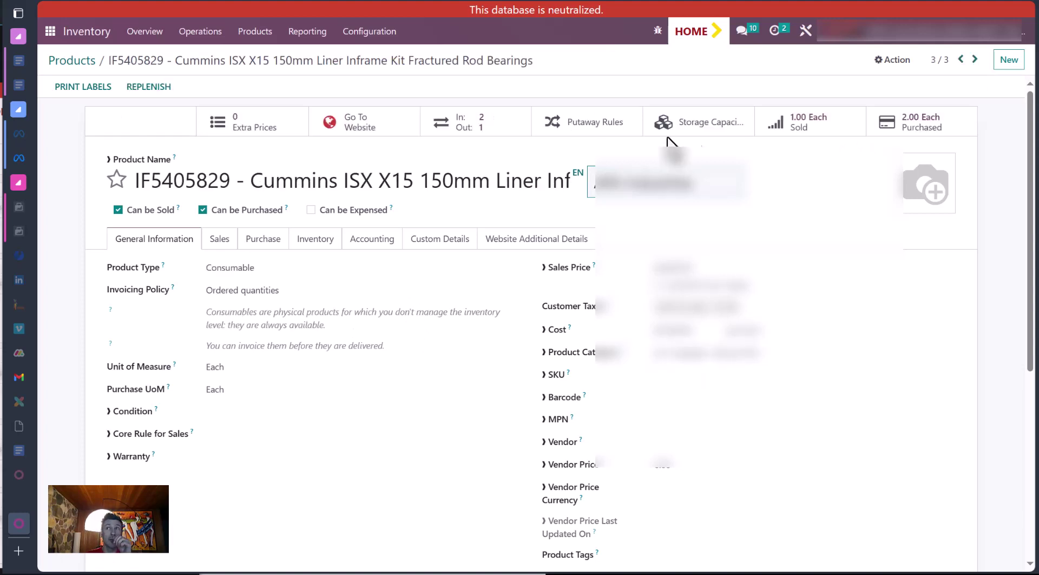
pyautogui.click(961, 60)
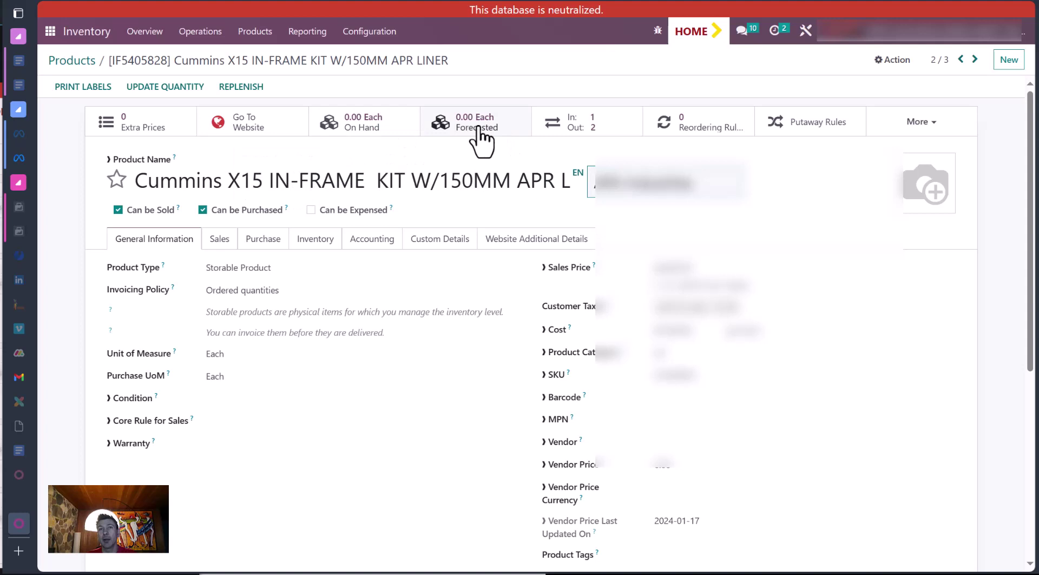
pyautogui.click(222, 241)
pyautogui.scroll(-2, 206, 411)
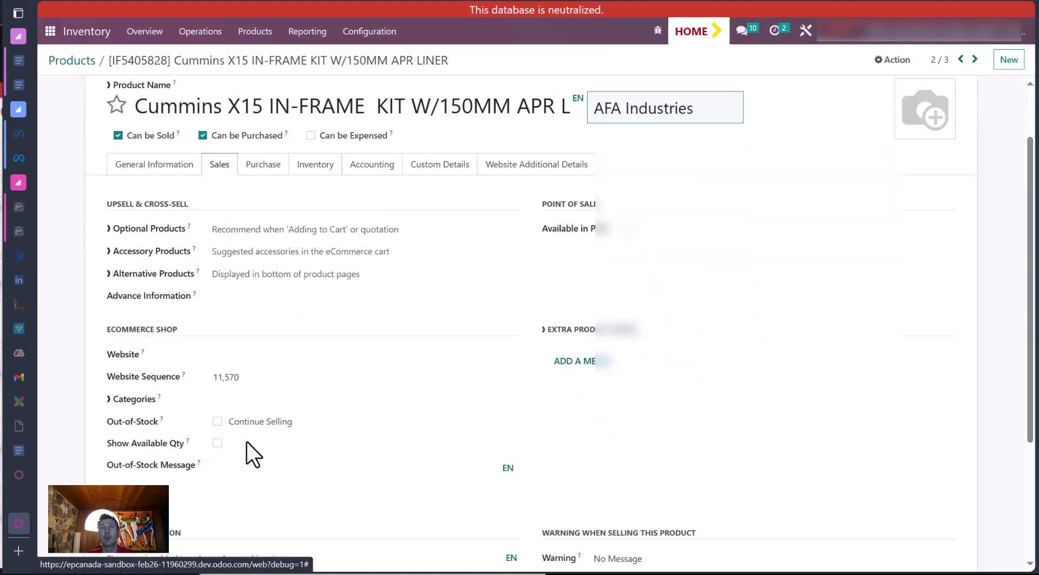
pyautogui.scroll(2, 258, 406)
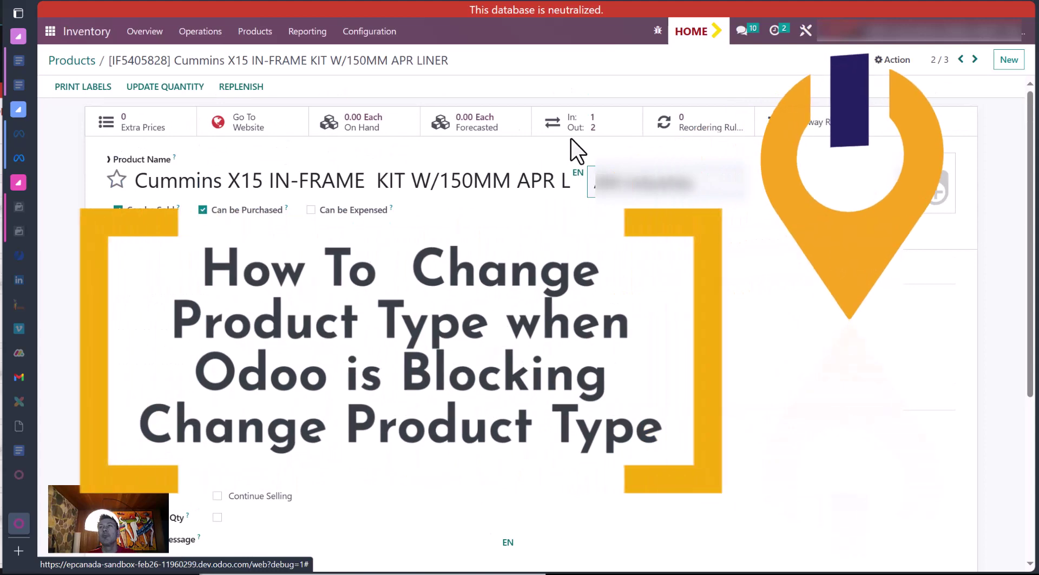
pyautogui.click(974, 60)
pyautogui.scroll(-1, 520, 325)
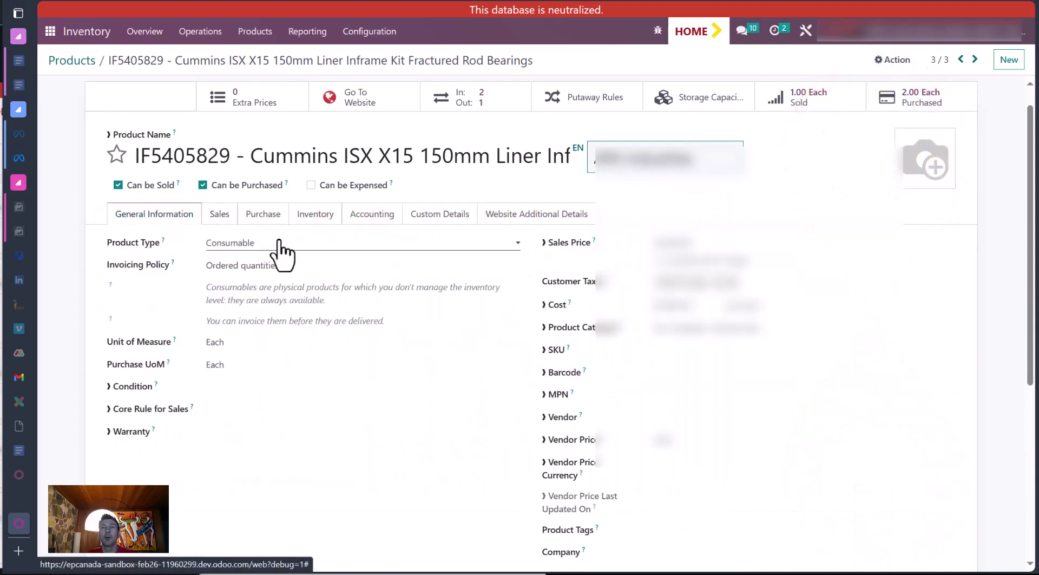
pyautogui.click(221, 215)
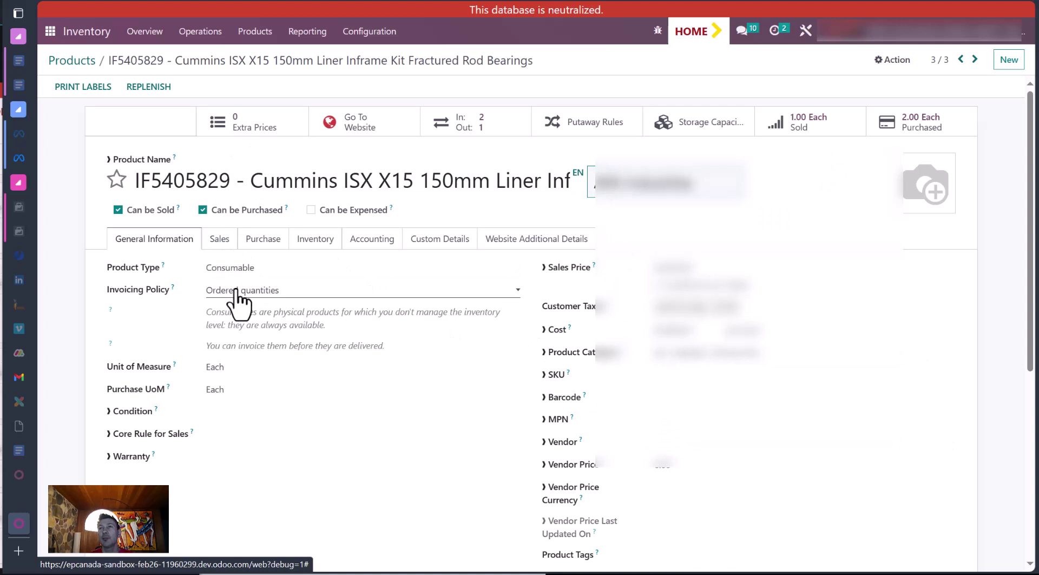
pyautogui.click(255, 268)
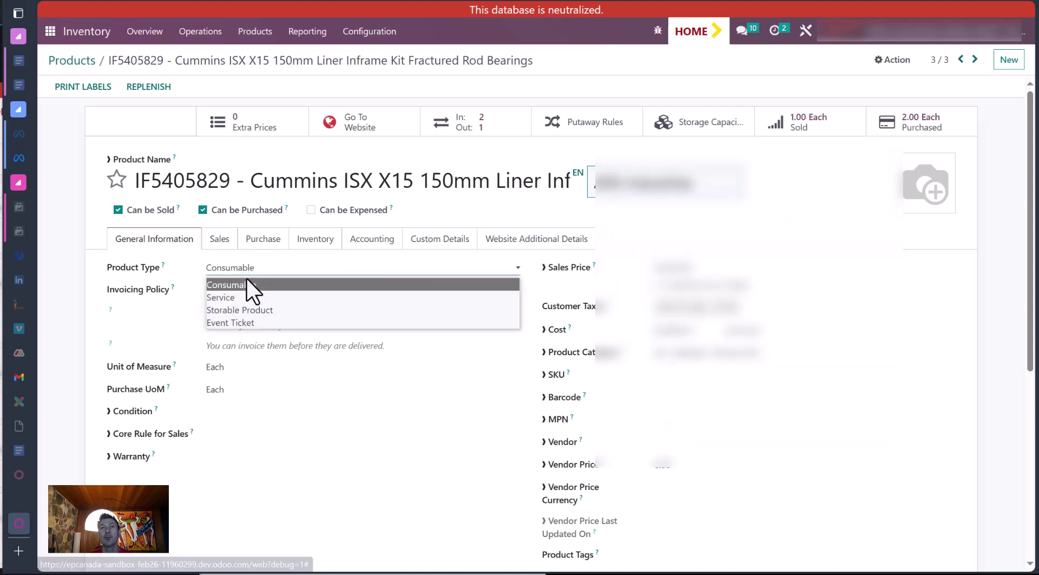
pyautogui.click(245, 310)
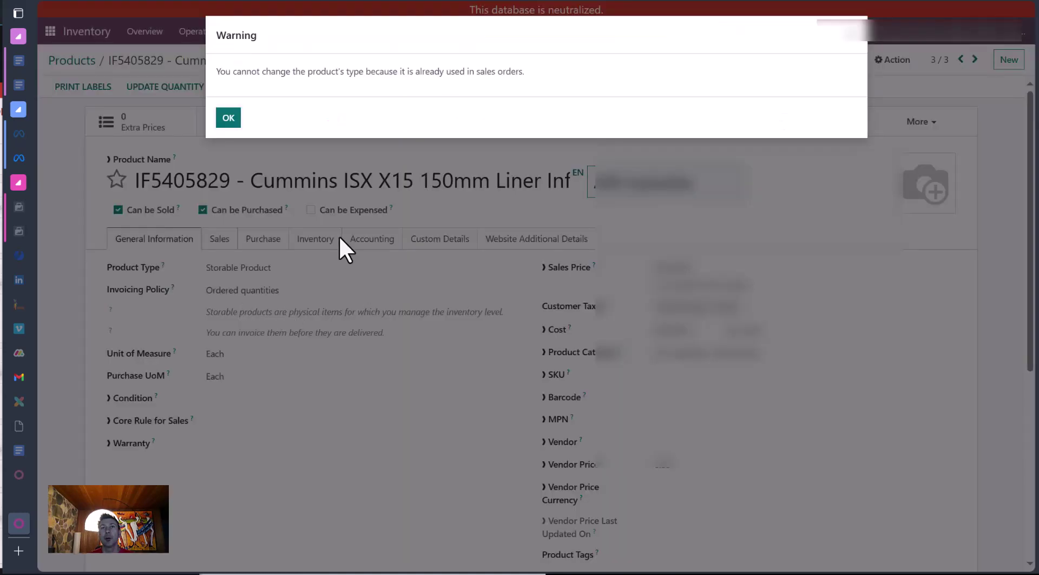
pyautogui.moveTo(522, 96); pyautogui.dragTo(366, 73)
pyautogui.click(228, 117)
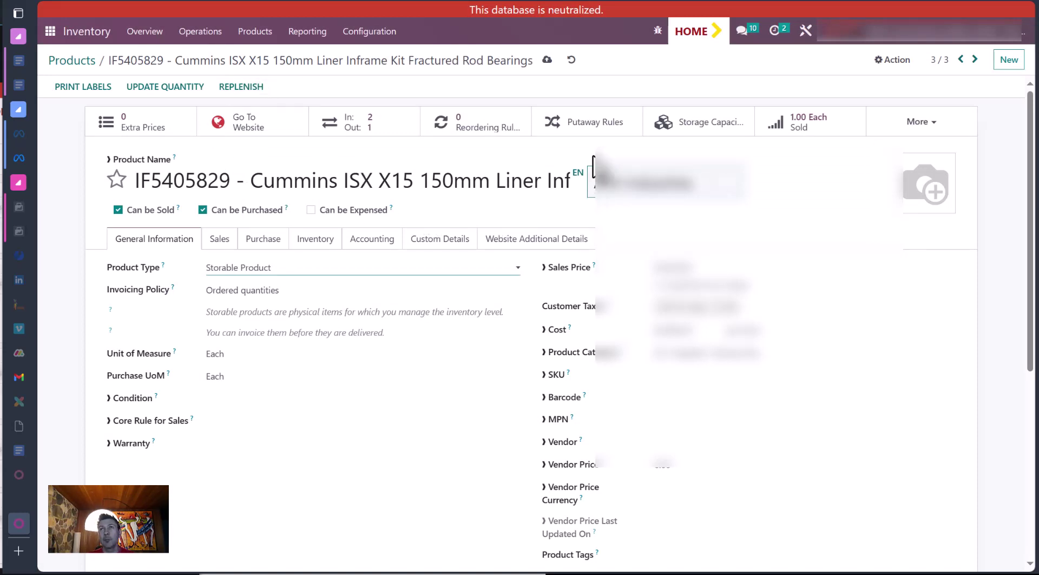
pyautogui.click(571, 60)
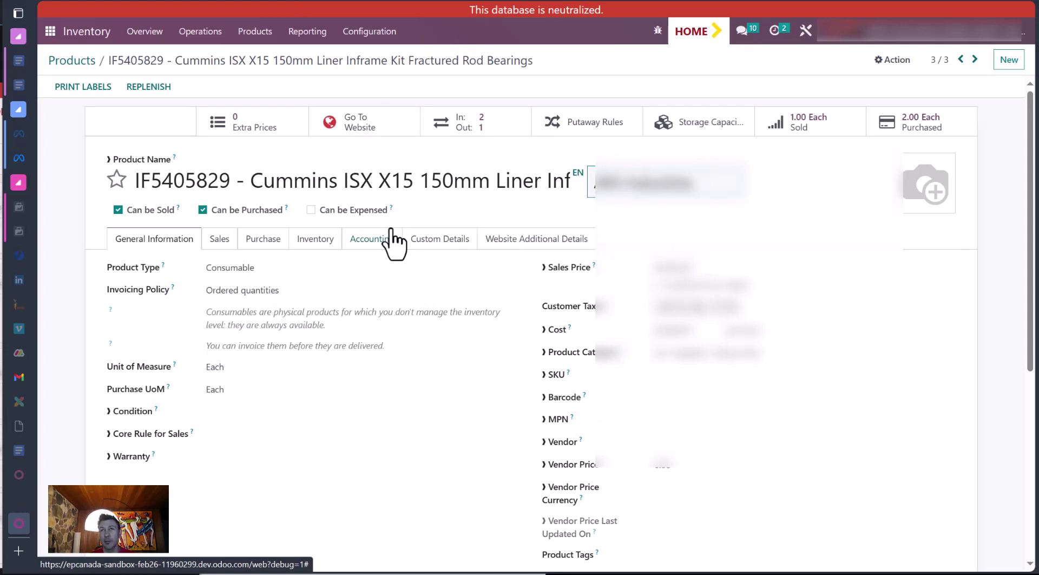
pyautogui.click(887, 62)
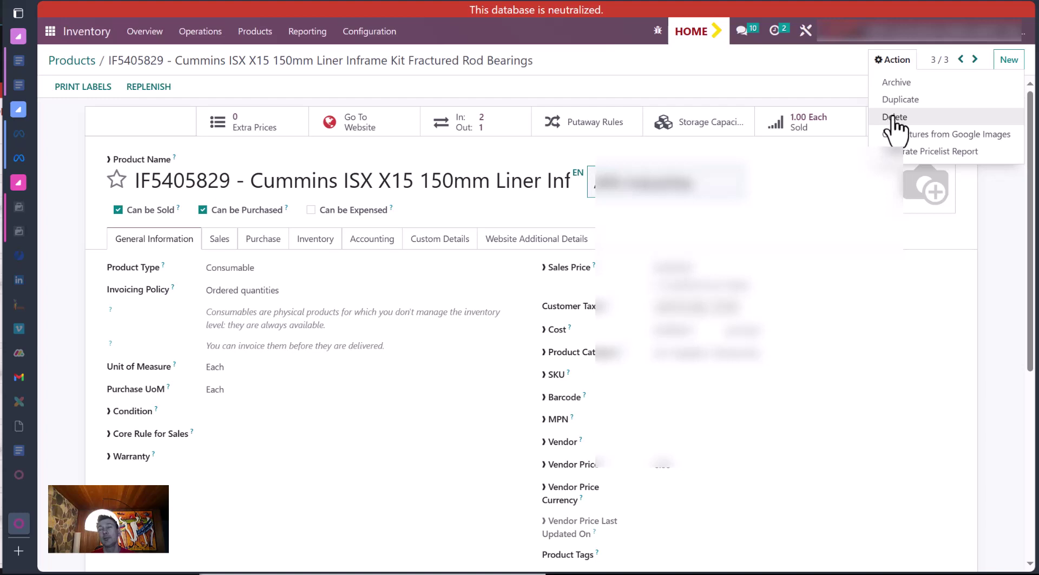
pyautogui.click(787, 75)
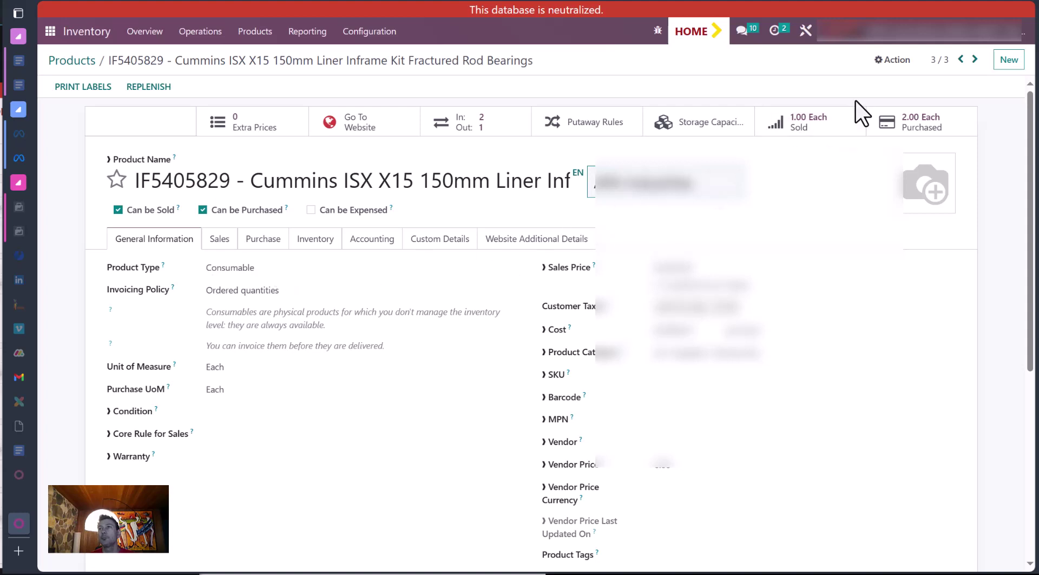
# - Duplicate the Cummins ISX X15 liner kit, check the copy's '(copy)' name, then return to the original
pyautogui.click(898, 65)
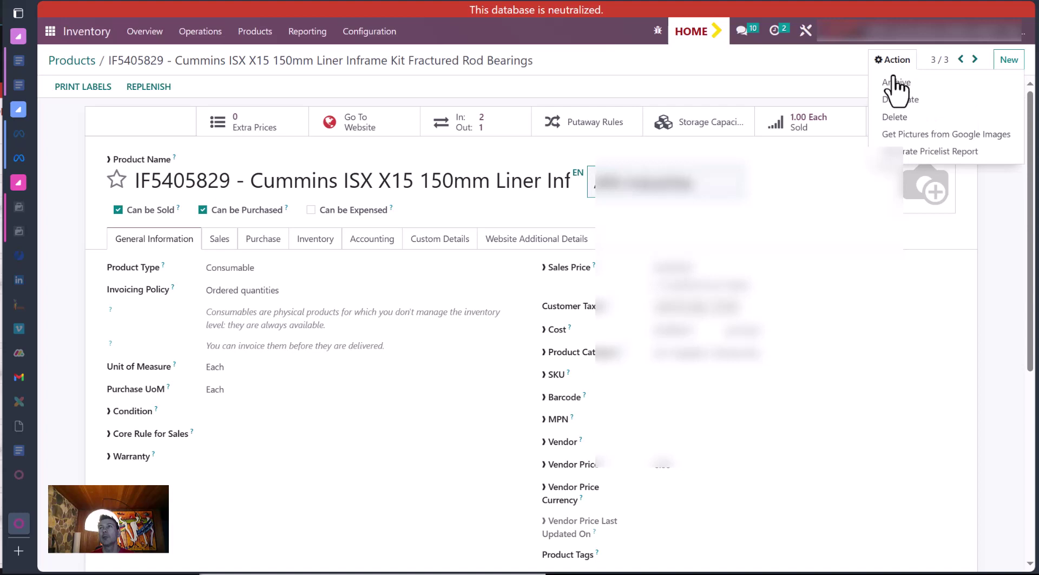
pyautogui.click(896, 104)
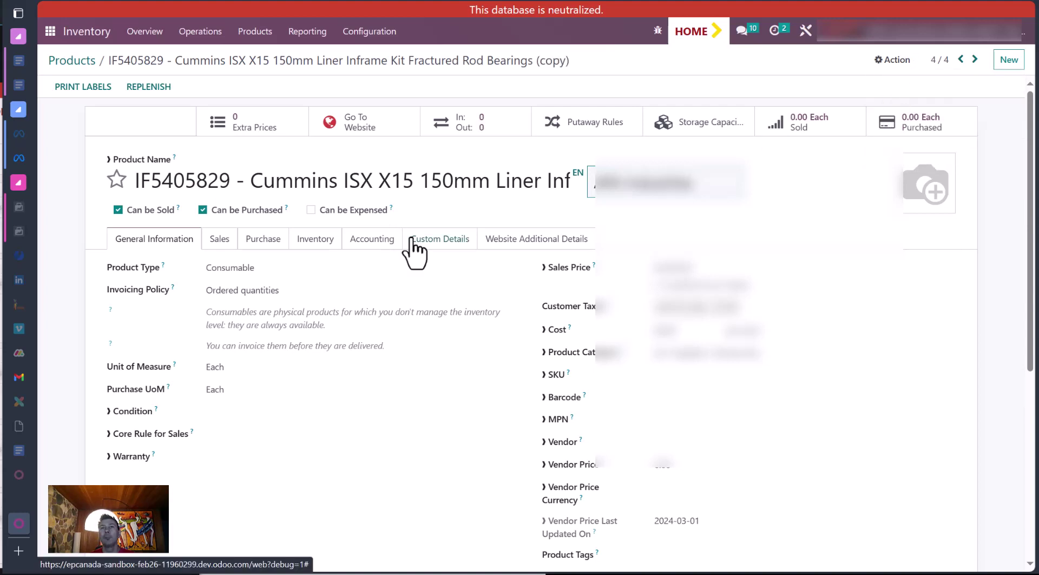
pyautogui.moveTo(471, 185); pyautogui.dragTo(581, 184)
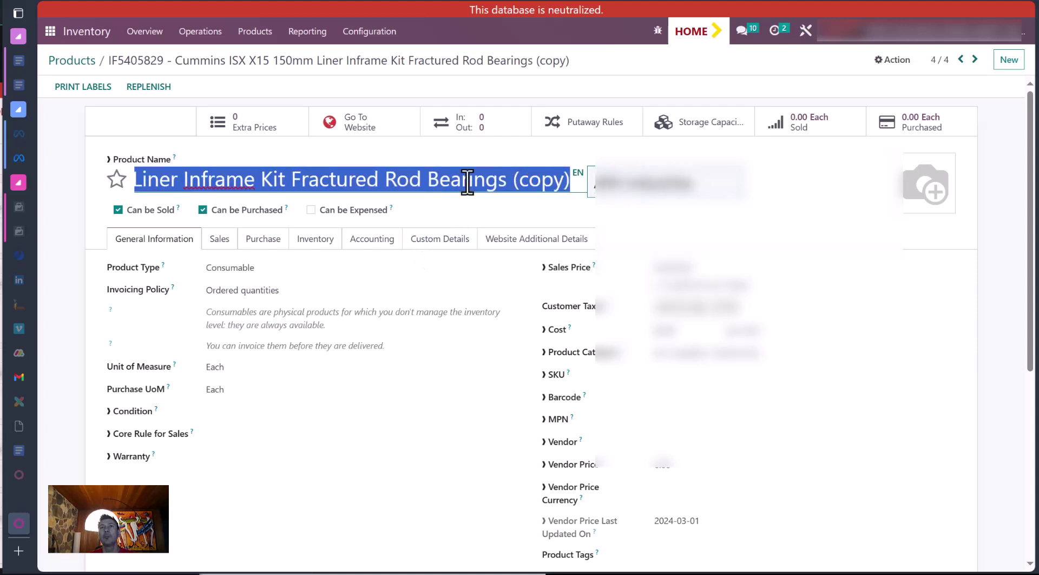
pyautogui.click(504, 184)
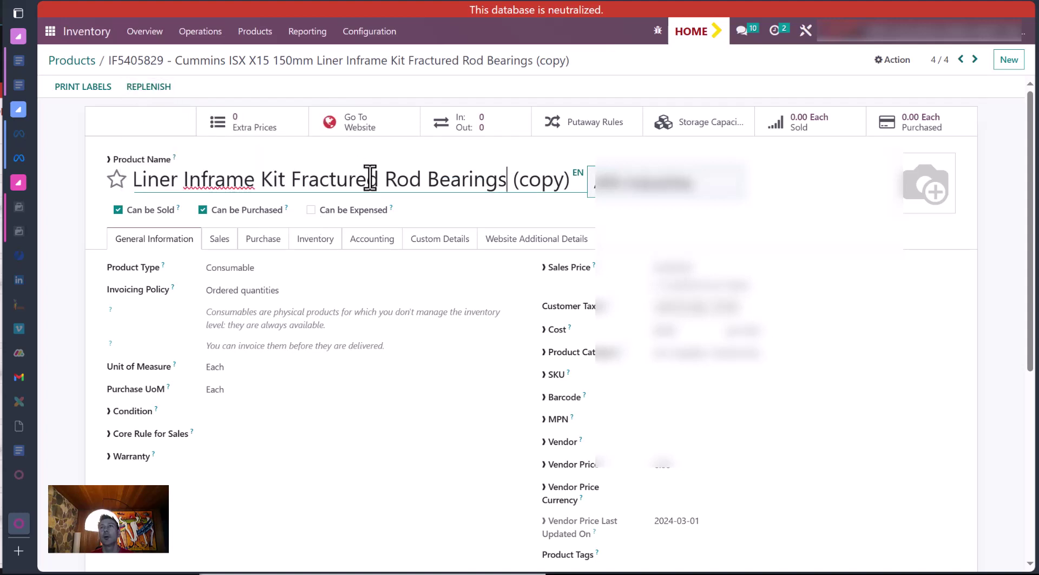
pyautogui.press('Home')
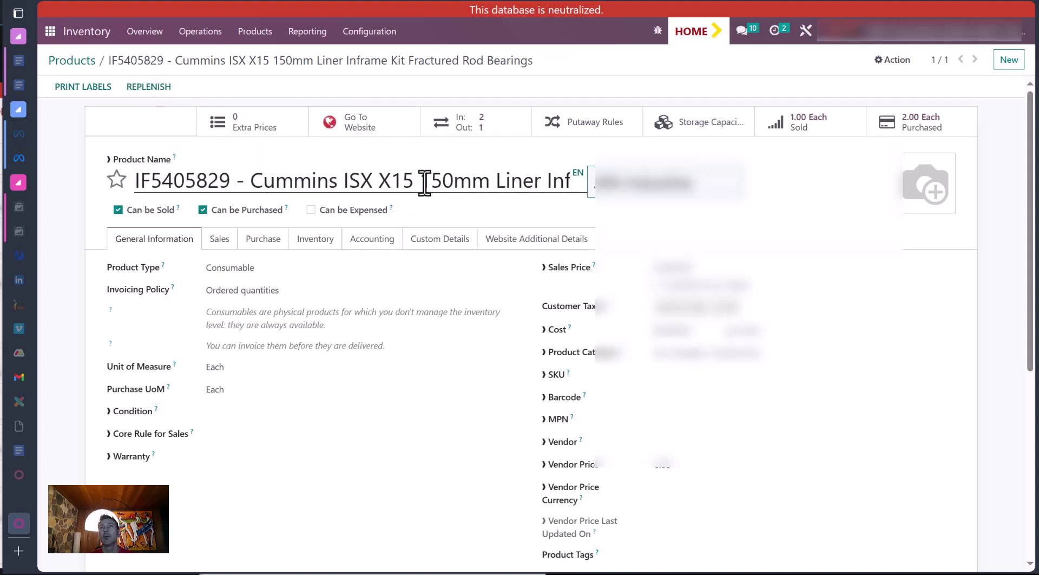
pyautogui.moveTo(414, 180); pyautogui.dragTo(95, 224)
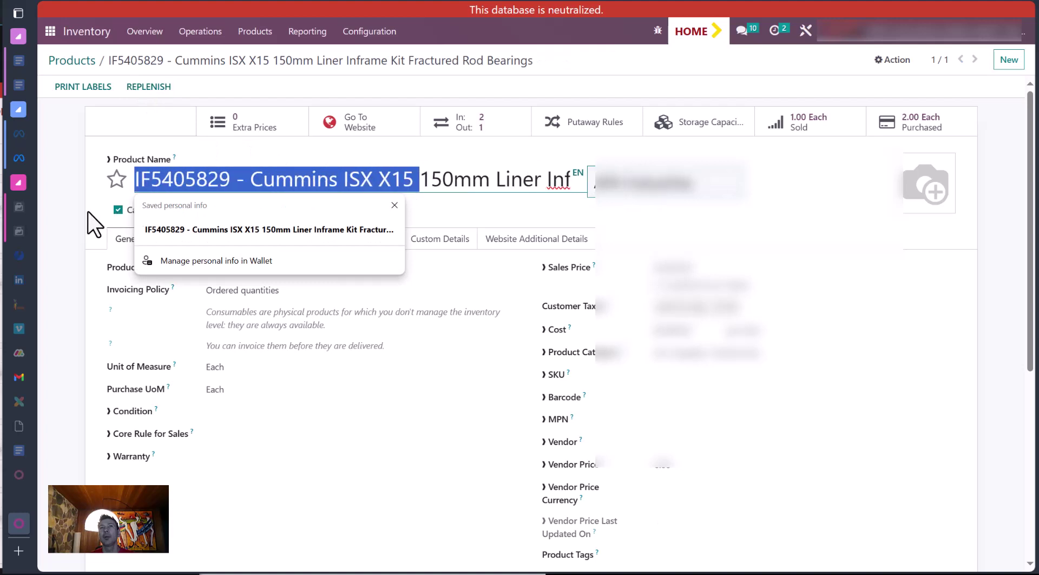
# - Insert '[DEPRICATED]' before 'Cummins' in the original product's name, correcting the typo
pyautogui.click(155, 189)
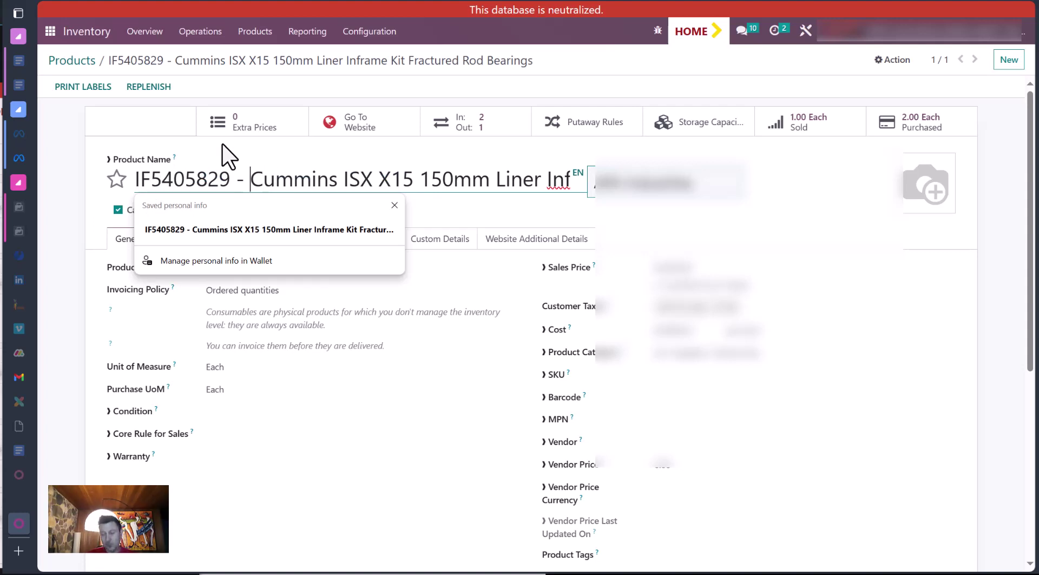
pyautogui.write('[')
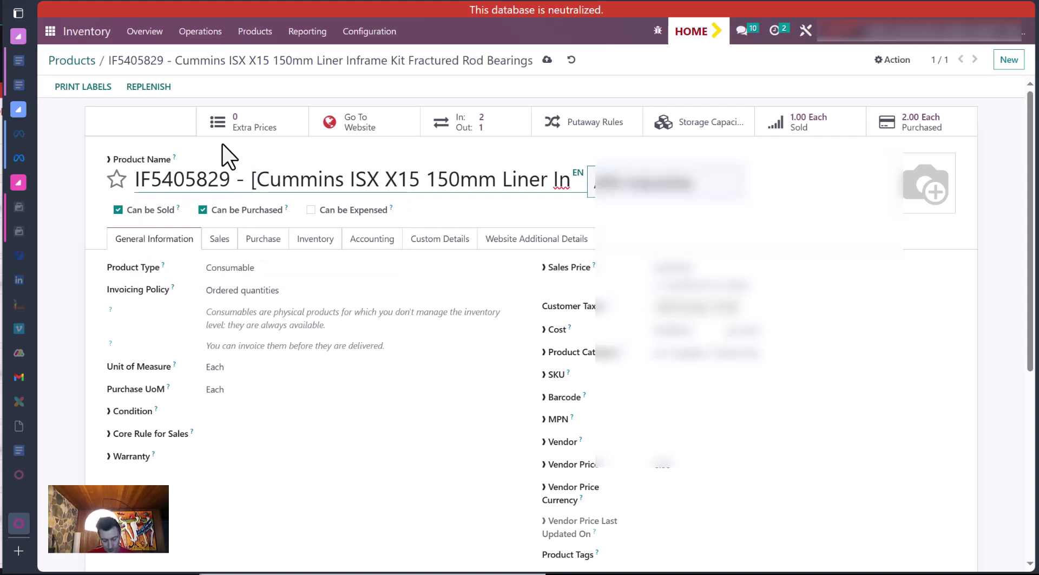
pyautogui.write('DEPRICAST')
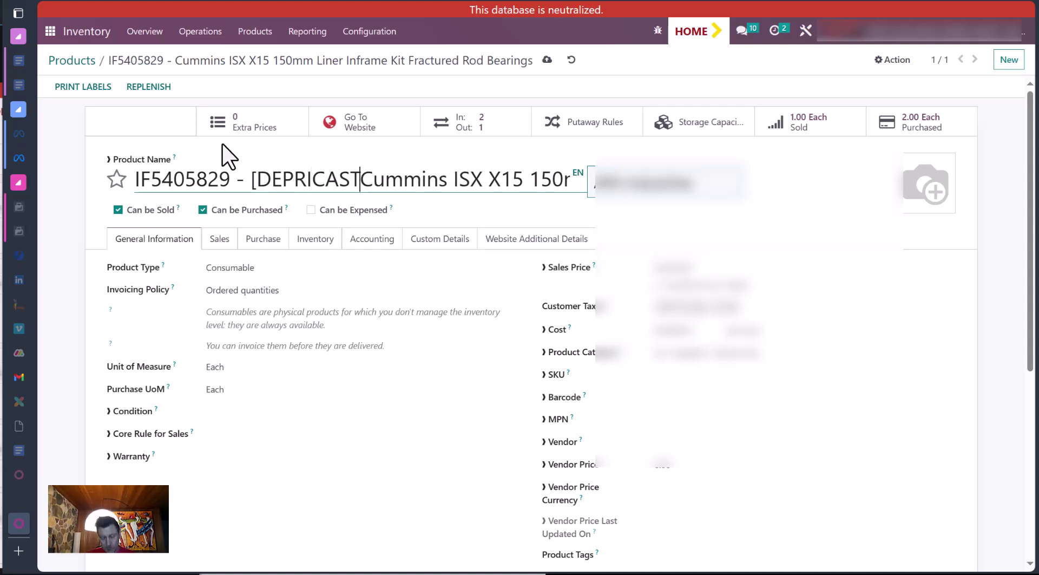
pyautogui.write('ED')
pyautogui.press('BackSpace')
pyautogui.press('BackSpace')
pyautogui.press('BackSpace')
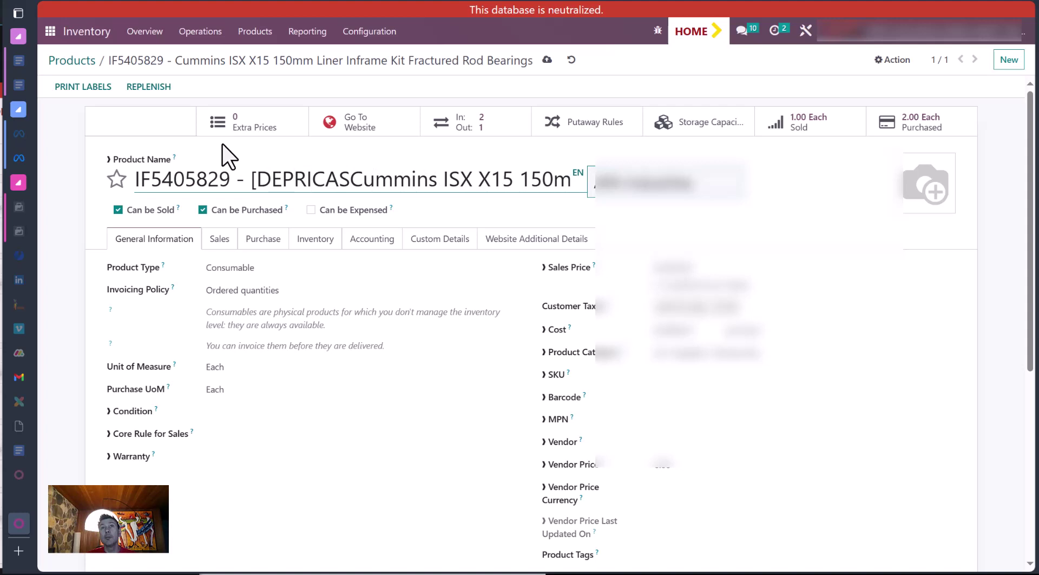
pyautogui.press('BackSpace')
pyautogui.write('TED')
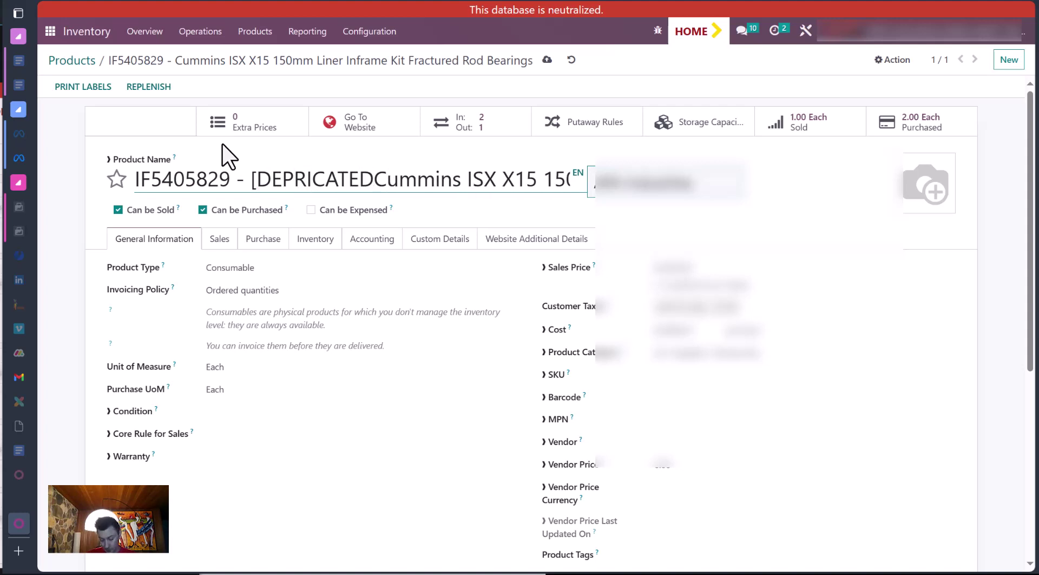
pyautogui.write(']')
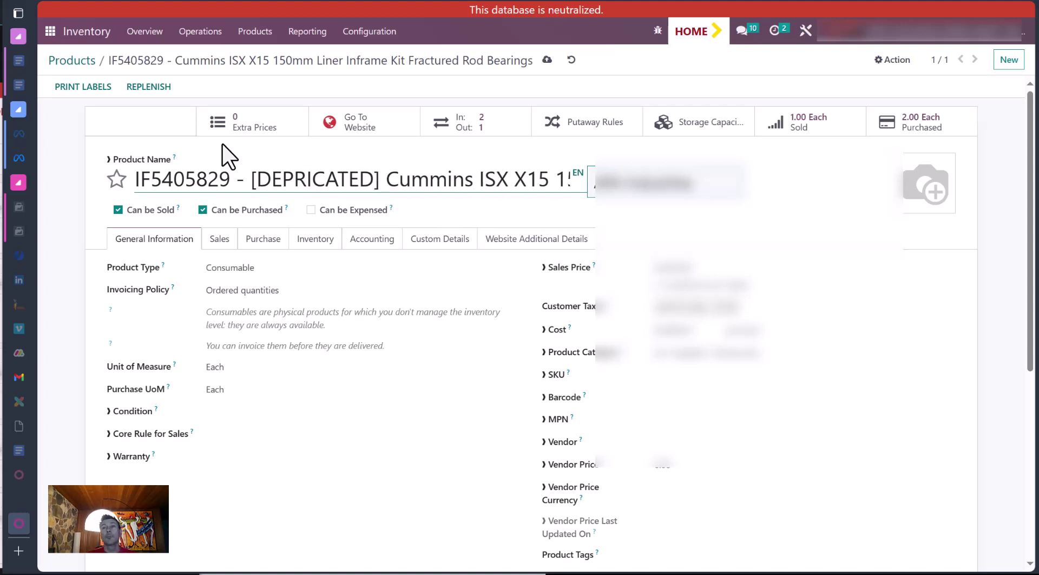
# - Start the product's internal note with a first all-caps draft 'wAS SET UP AS CONCULMA'
pyautogui.scroll(-5, 437, 389)
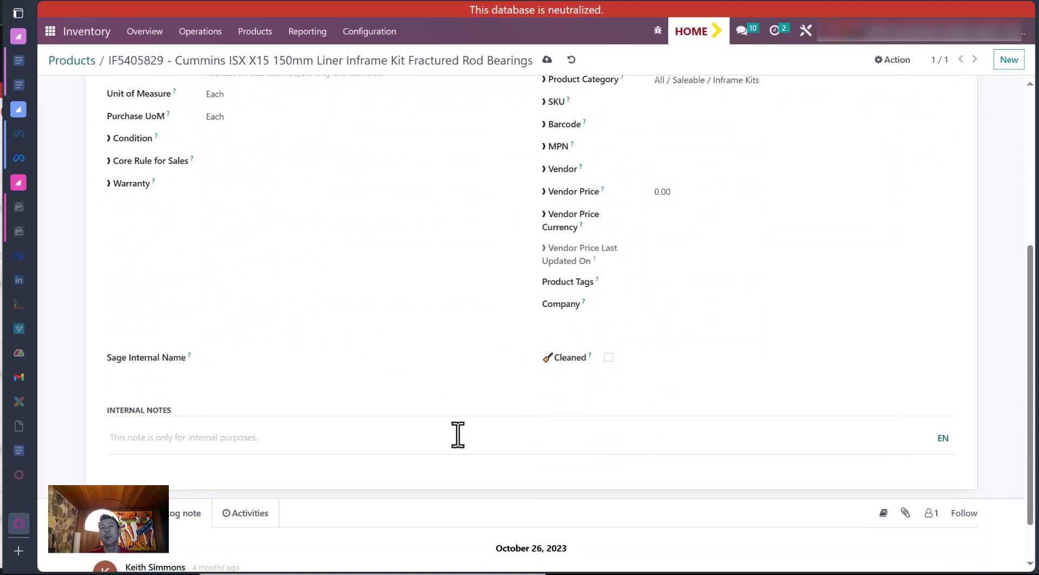
pyautogui.click(368, 437)
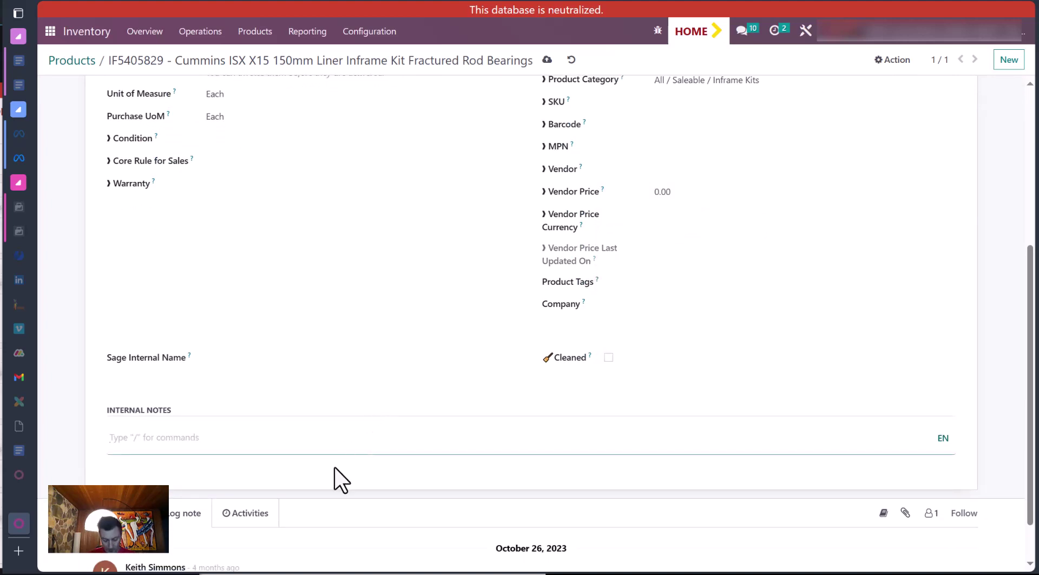
pyautogui.write('col')
pyautogui.press('BackSpace')
pyautogui.press('BackSpace')
pyautogui.press('BackSpace')
pyautogui.write('t')
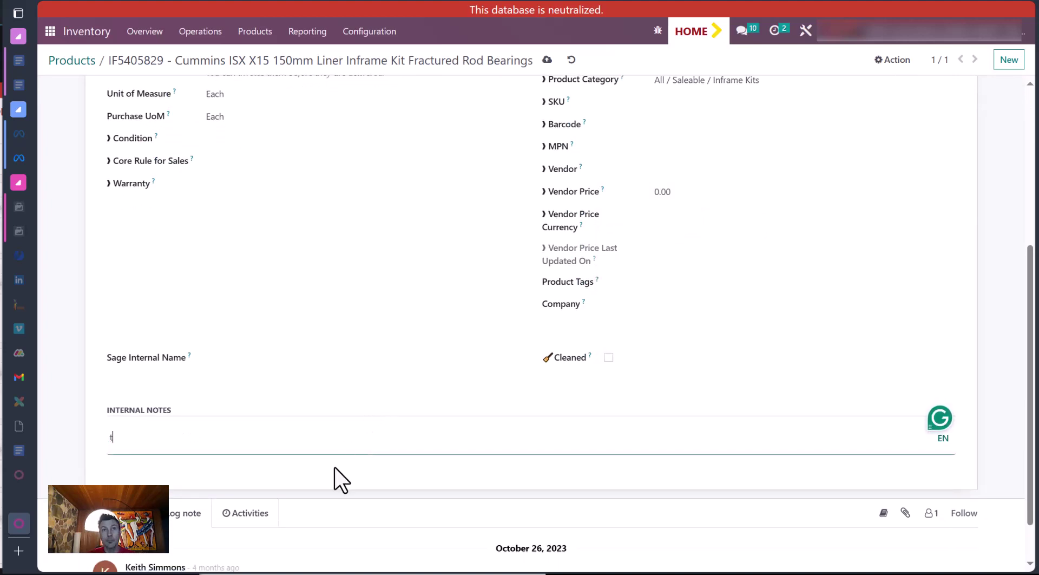
pyautogui.press('BackSpace')
pyautogui.write('wAS')
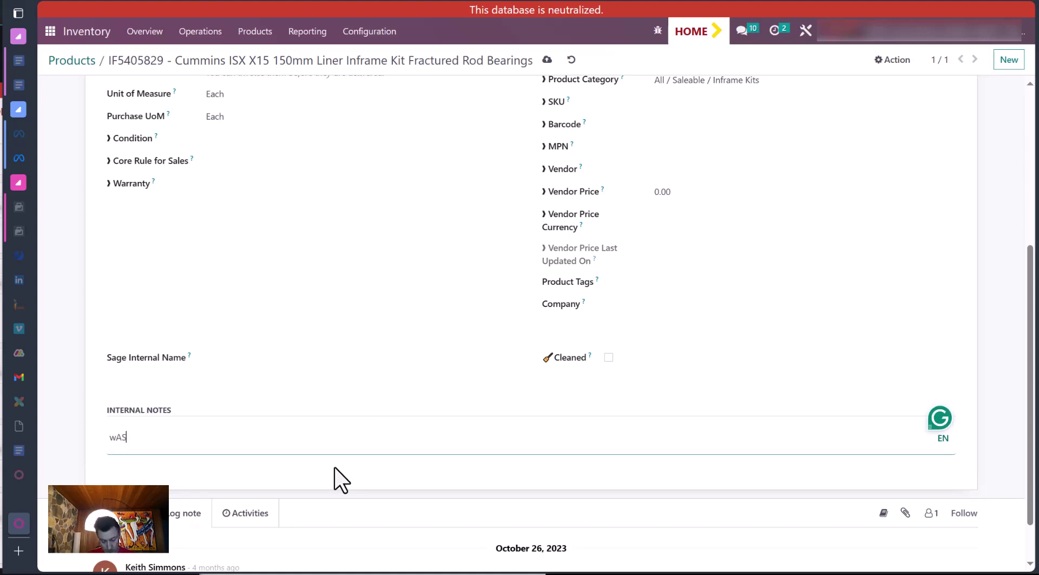
pyautogui.write(' SET UP AS')
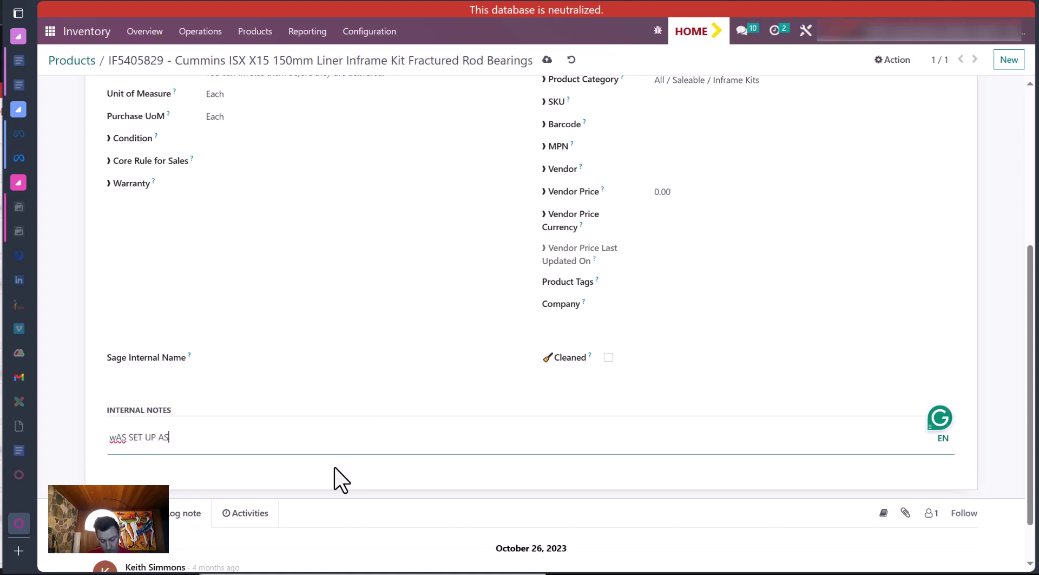
pyautogui.write(' CONCULMA')
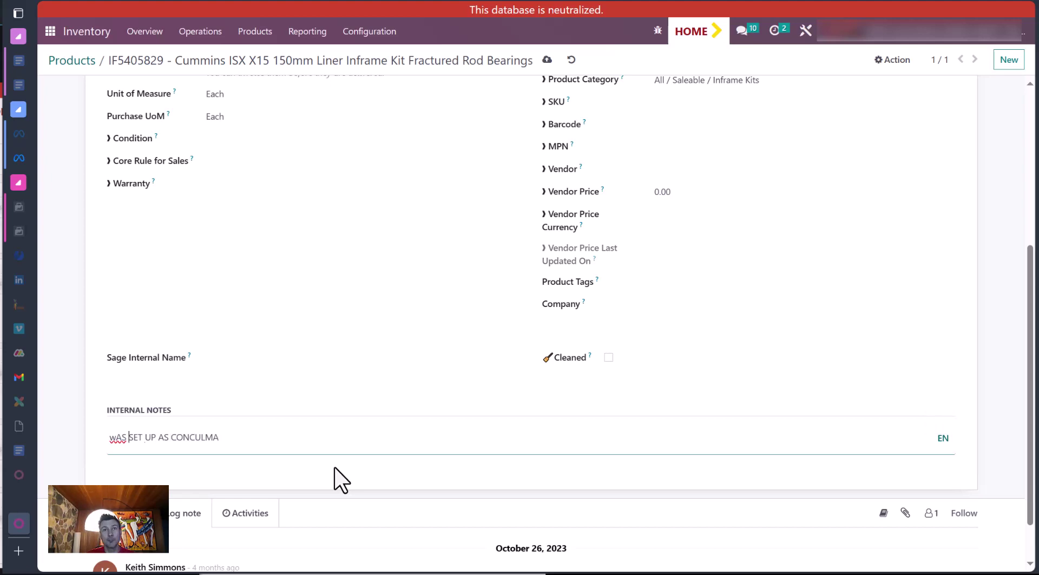
# - Rewrite the note as 'Was set up as Consumable… Go to the Storable product', then select it for copying
pyautogui.hotkey('ctrl', 'a')
pyautogui.write('Was set')
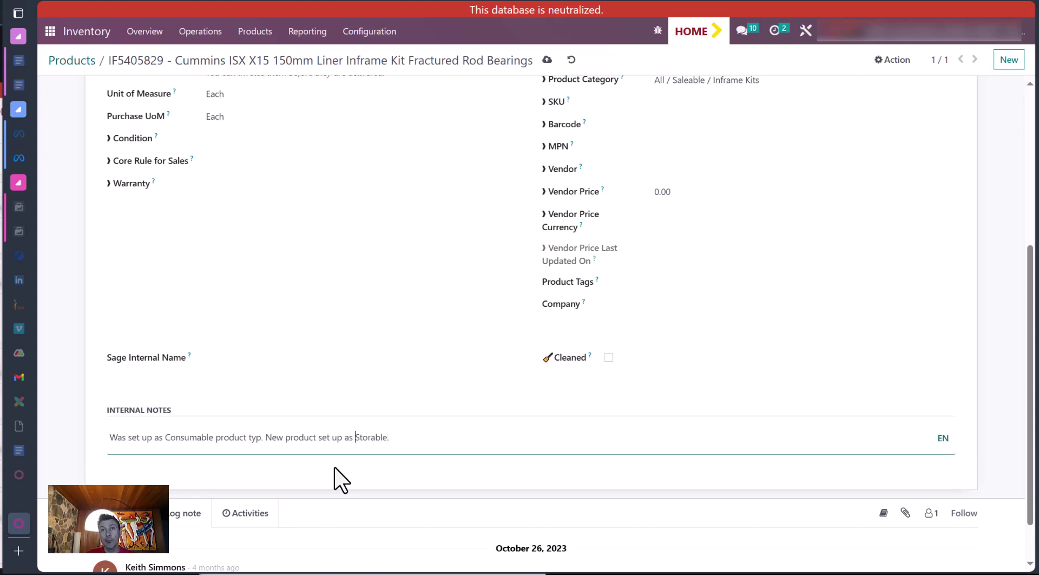
pyautogui.press('Delete')
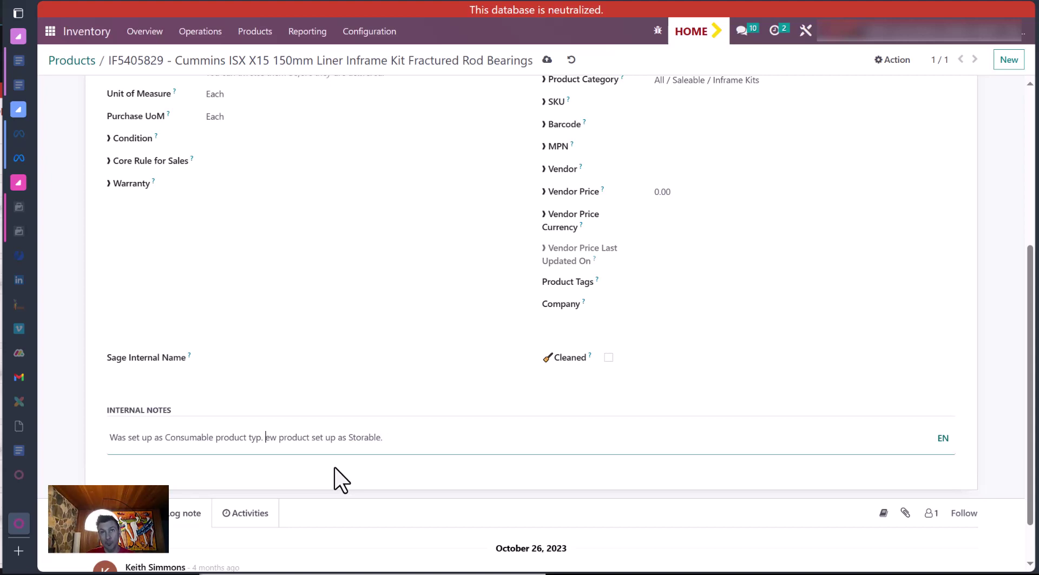
pyautogui.write('Go to')
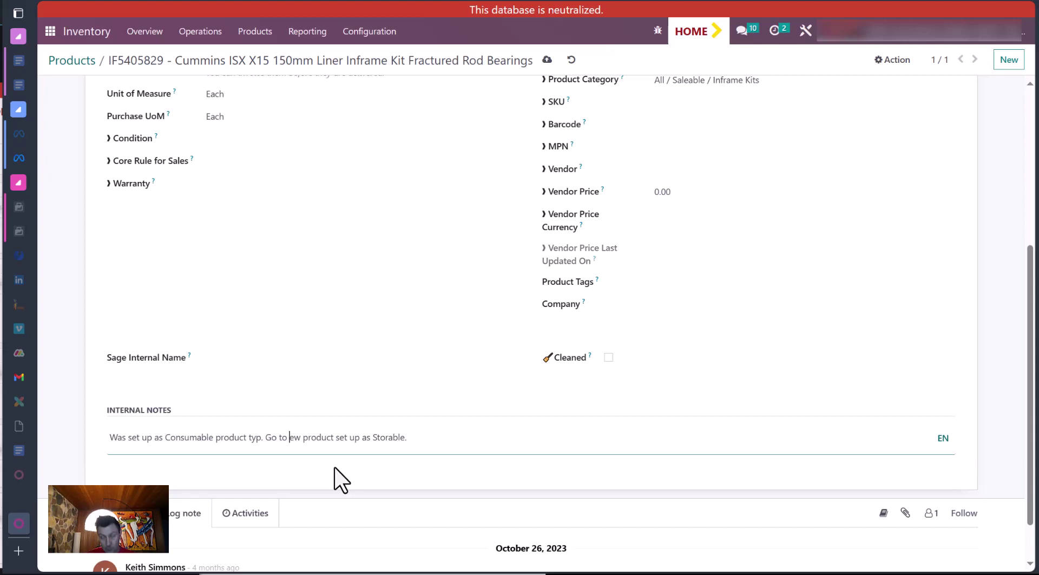
pyautogui.press('Right')
pyautogui.press('Right')
pyautogui.press('Right')
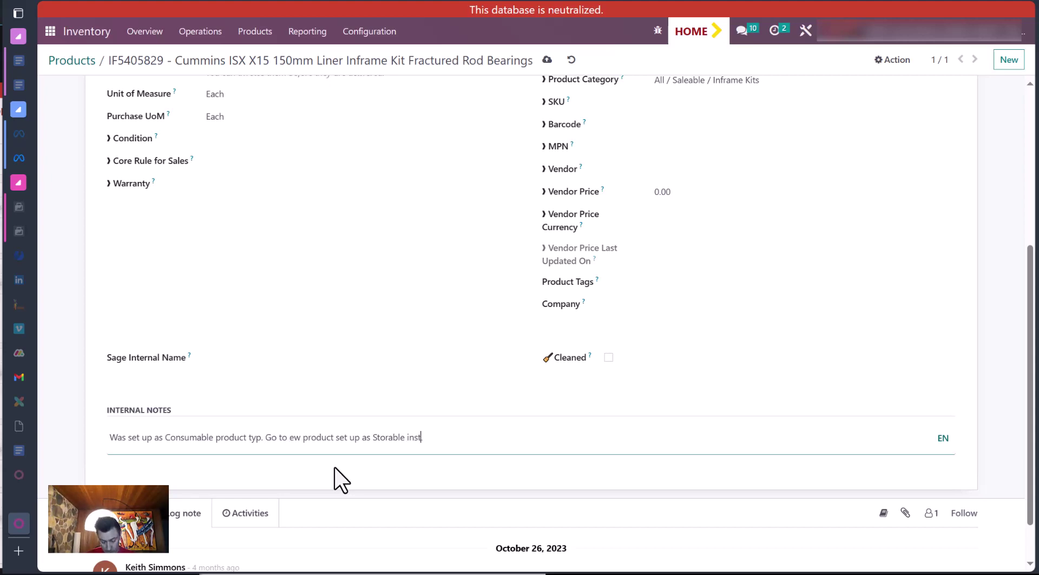
pyautogui.hotkey('ctrl', 'shift', 'Left')
pyautogui.hotkey('ctrl', 'shift', 'Left')
pyautogui.hotkey('ctrl', 'shift', 'Left')
pyautogui.hotkey('ctrl', 'shift', 'Left')
pyautogui.hotkey('ctrl', 'shift', 'Left')
pyautogui.hotkey('ctrl', 'shift', 'Left')
pyautogui.hotkey('ctrl', 'shift', 'Left')
pyautogui.hotkey('ctrl', 'shift', 'Left')
pyautogui.hotkey('ctrl', 'shift', 'Left')
pyautogui.hotkey('ctrl', 'shift', 'Left')
pyautogui.hotkey('ctrl', 'shift', 'Left')
pyautogui.hotkey('ctrl', 'shift', 'Left')
pyautogui.hotkey('ctrl', 'shift', 'Left')
pyautogui.hotkey('ctrl', 'shift', 'Left')
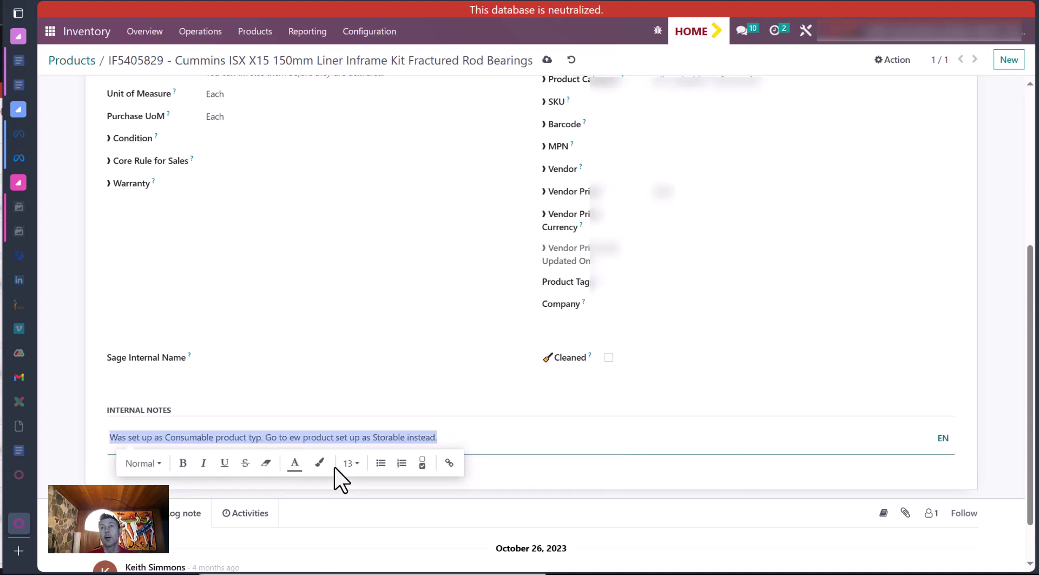
# - Set the Purchase tab's warning to Blocking Message and paste the Consumable/Storable note as its text
pyautogui.scroll(5, 507, 360)
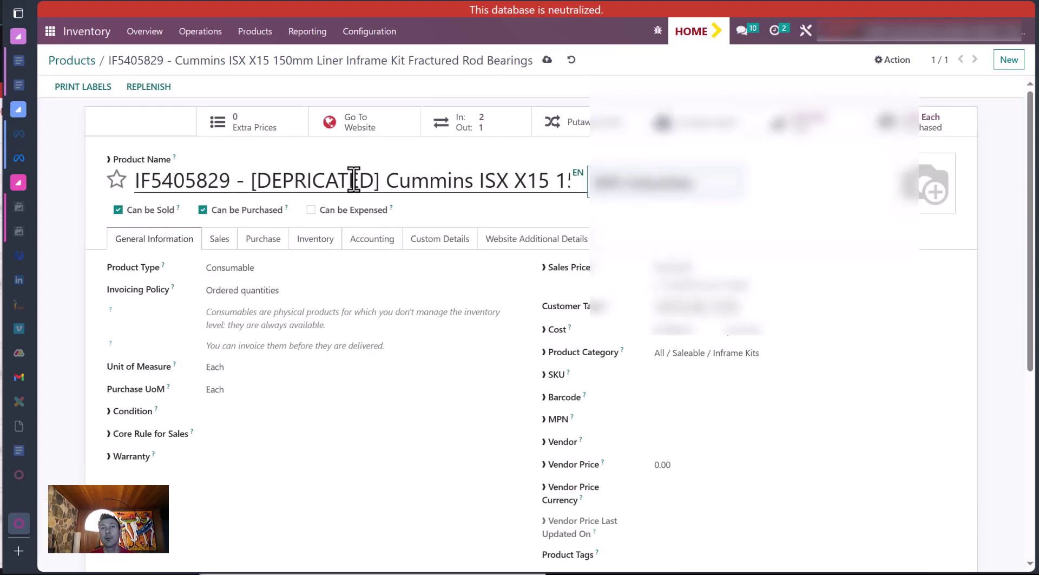
pyautogui.click(271, 251)
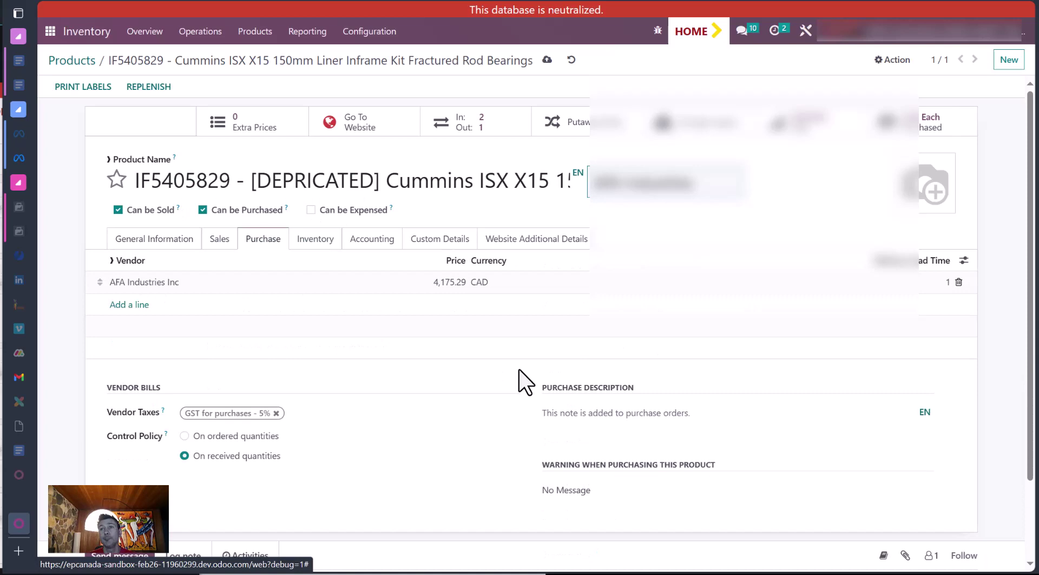
pyautogui.scroll(-2, 596, 460)
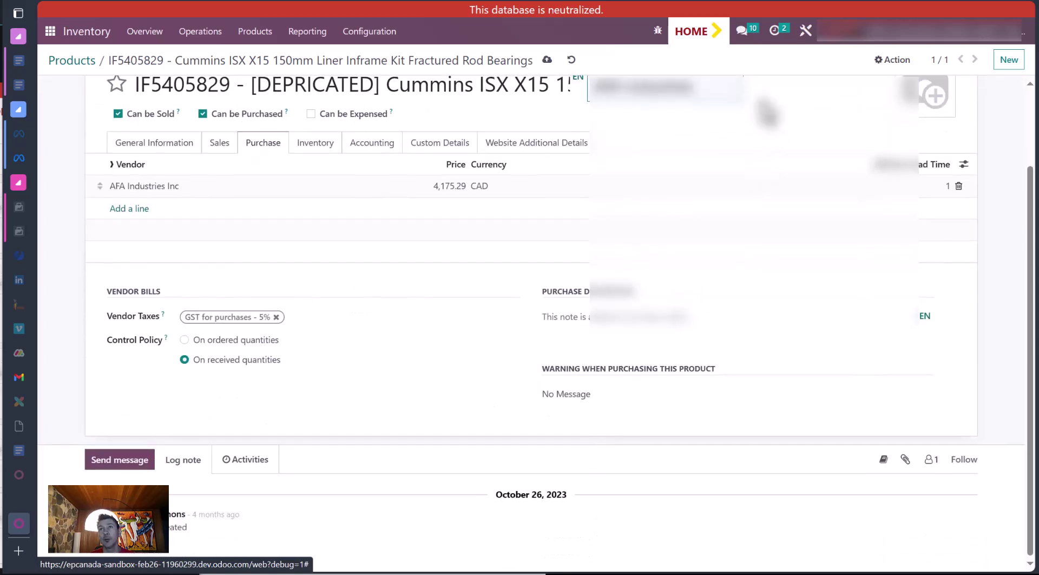
pyautogui.scroll(2, 747, 214)
pyautogui.scroll(-2, 672, 244)
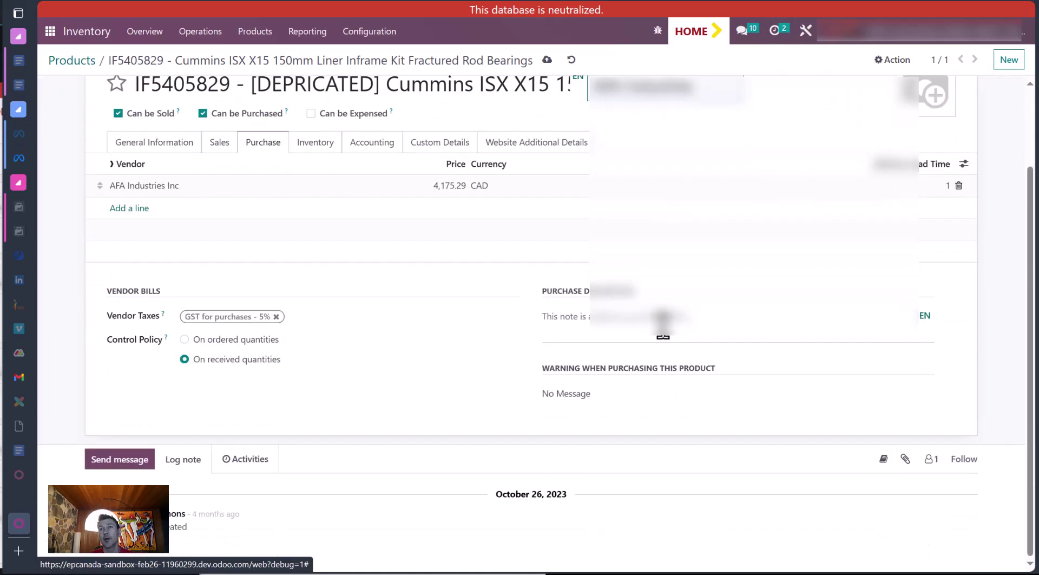
pyautogui.click(600, 394)
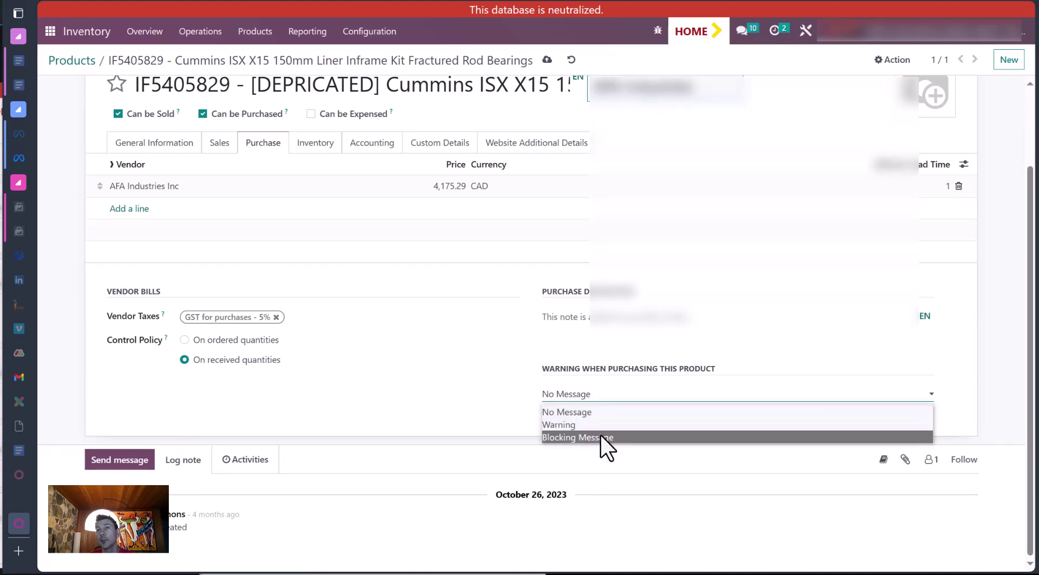
pyautogui.click(601, 436)
pyautogui.click(614, 421)
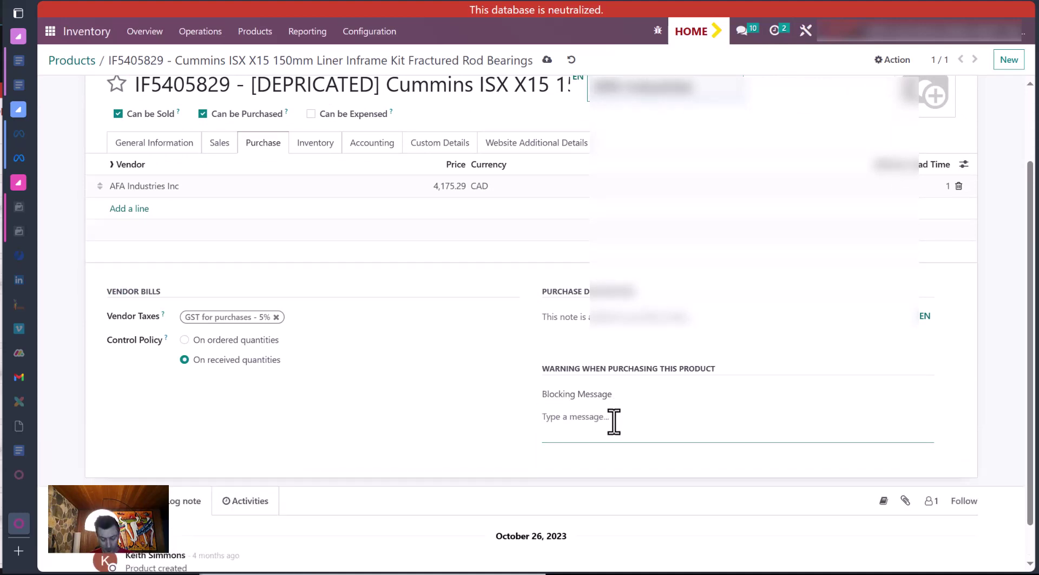
pyautogui.write('Was set up as Consumable product typ. Go to ew product set up as Storable instead.')
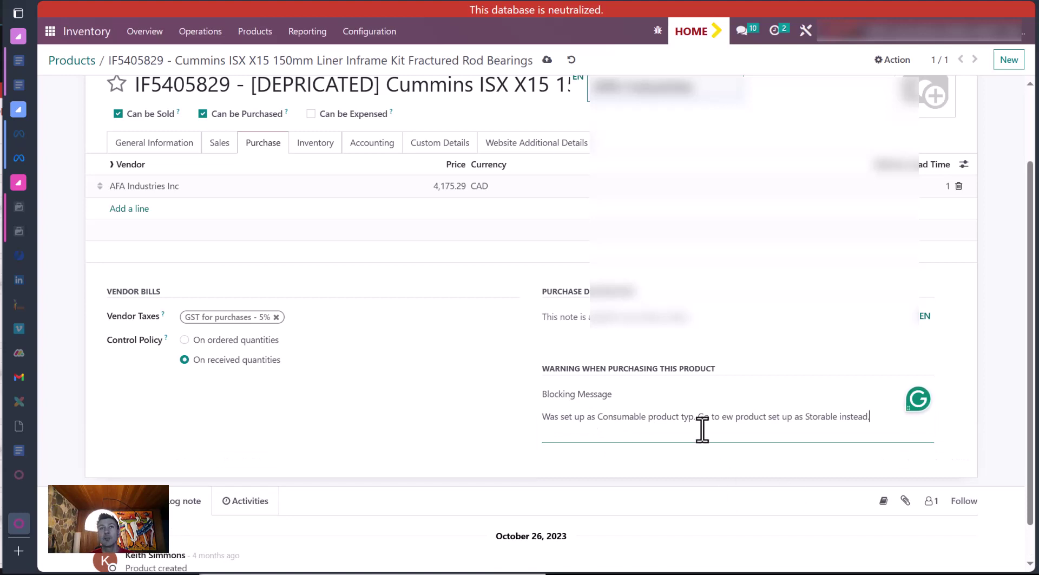
pyautogui.scroll(1, 313, 236)
# - Set the Sales tab warning to Warning with the 'Was set up as Consumable… use Storable instead' message
pyautogui.click(221, 169)
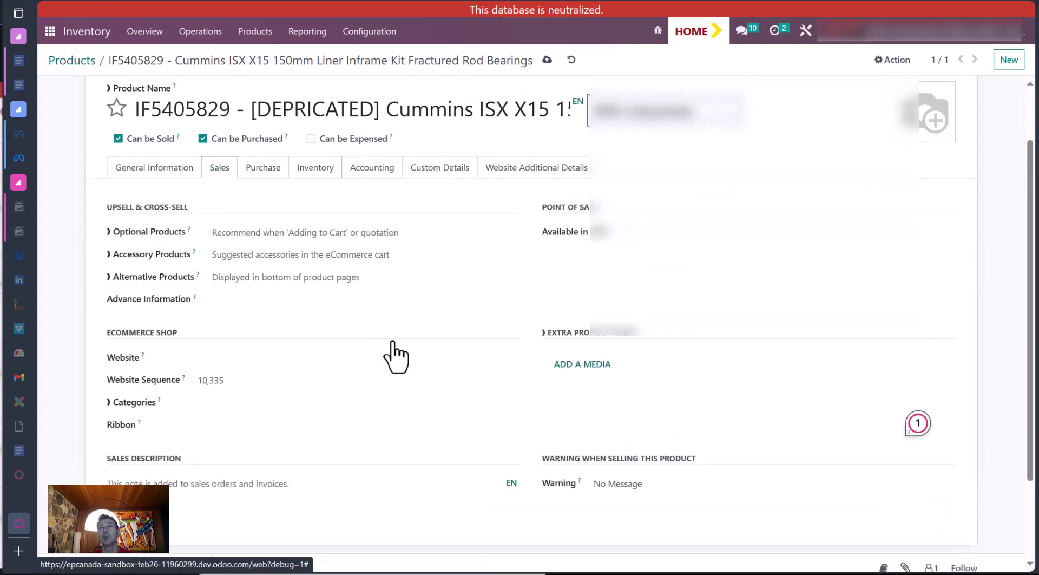
pyautogui.click(656, 484)
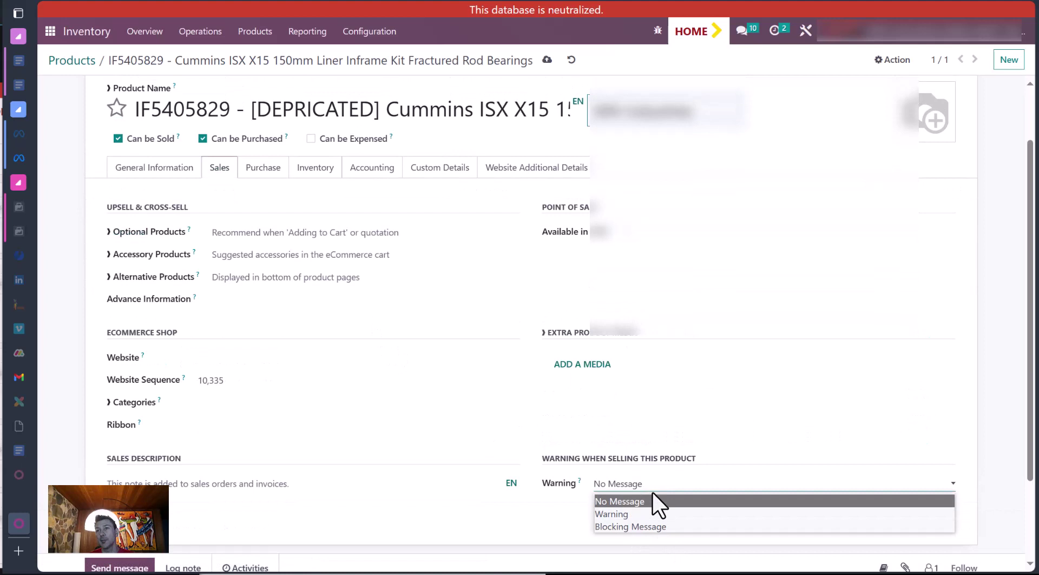
pyautogui.scroll(-1, 653, 493)
pyautogui.click(644, 410)
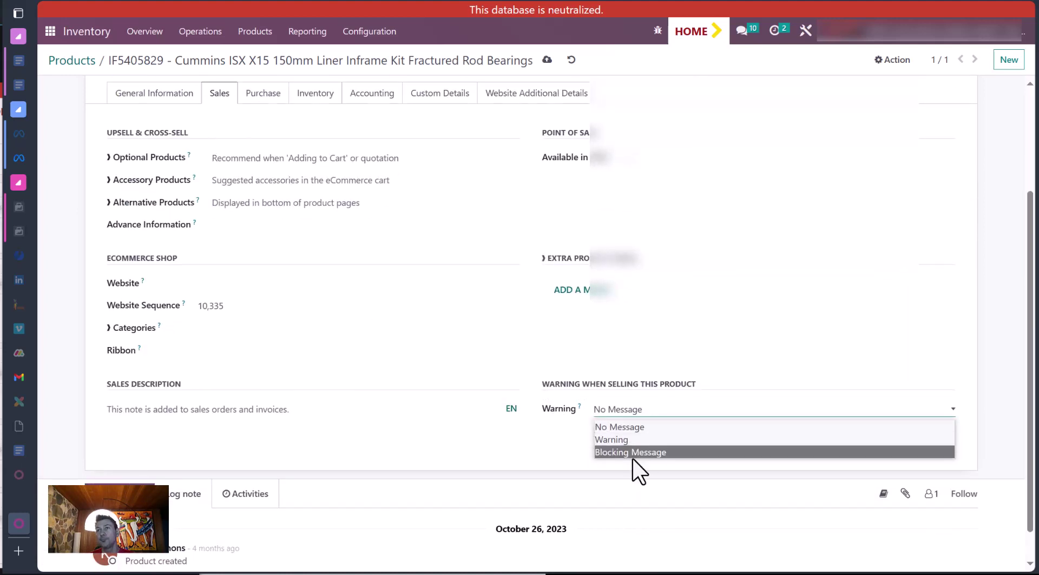
pyautogui.click(632, 440)
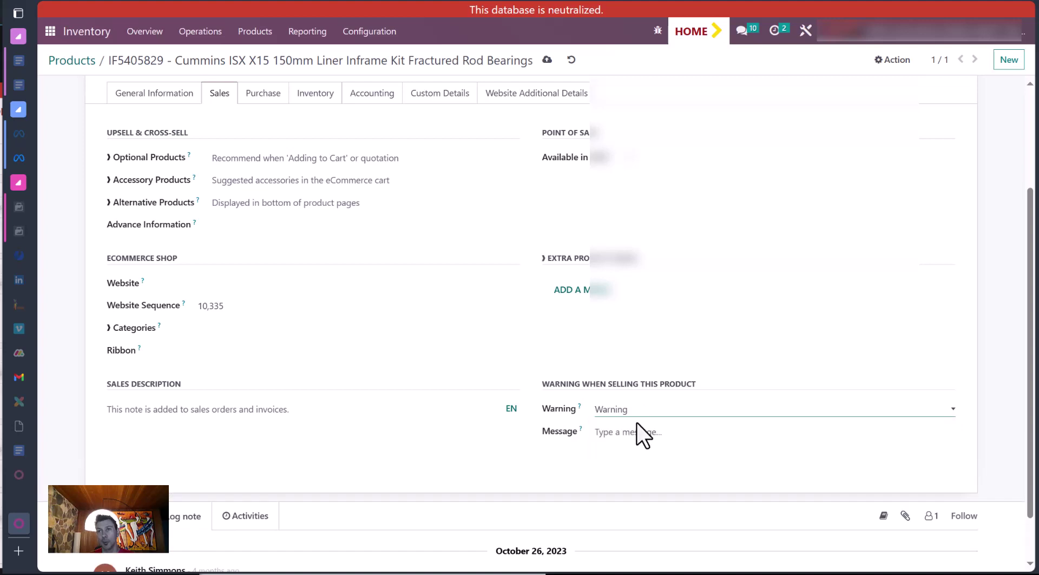
pyautogui.click(660, 438)
pyautogui.write('Was set up as Consumable product typ. Go to ew product set up as Storable instead.')
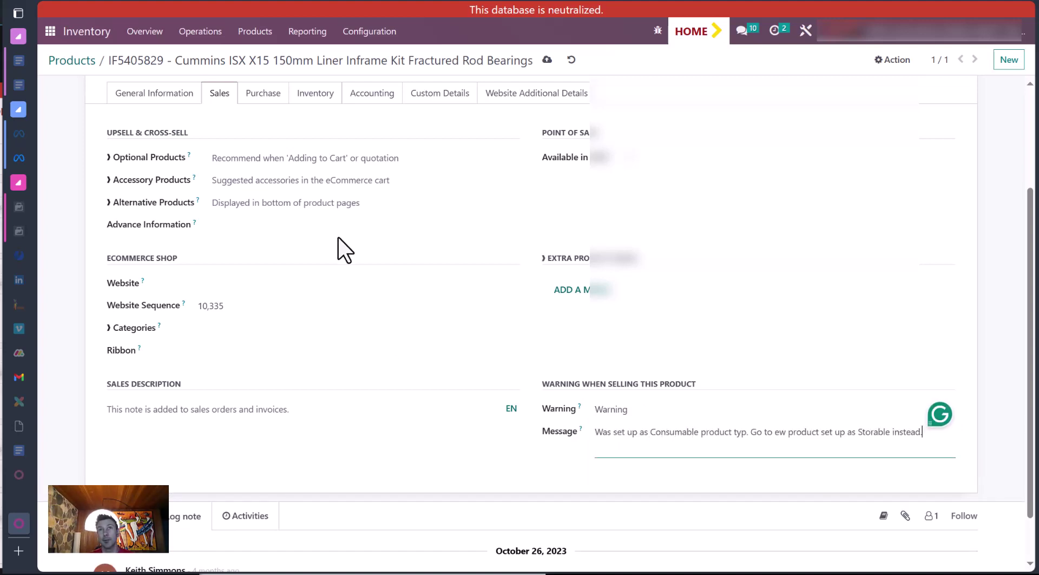
pyautogui.scroll(1, 688, 479)
pyautogui.scroll(2, 568, 429)
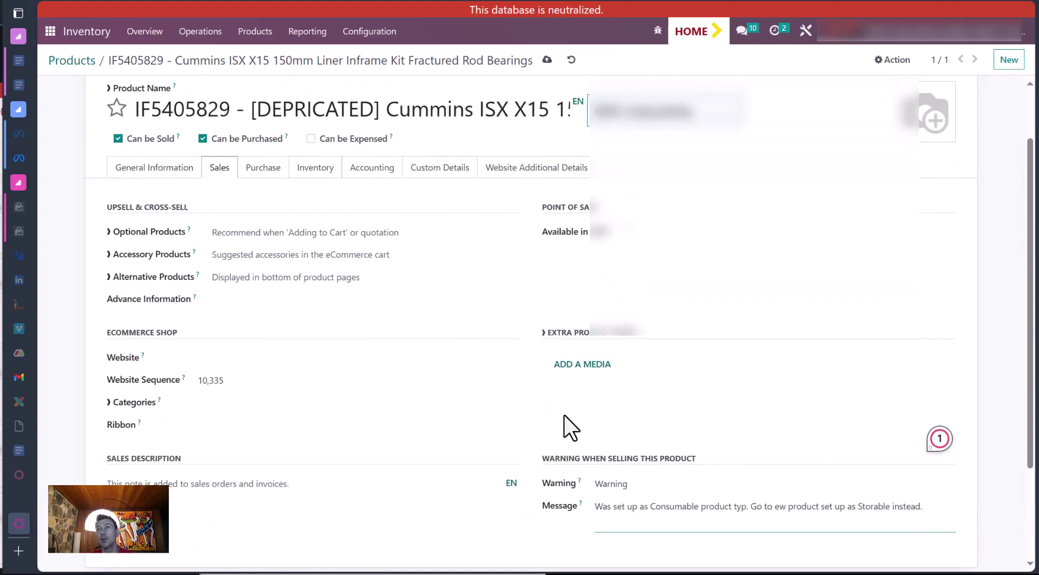
pyautogui.scroll(3, 510, 348)
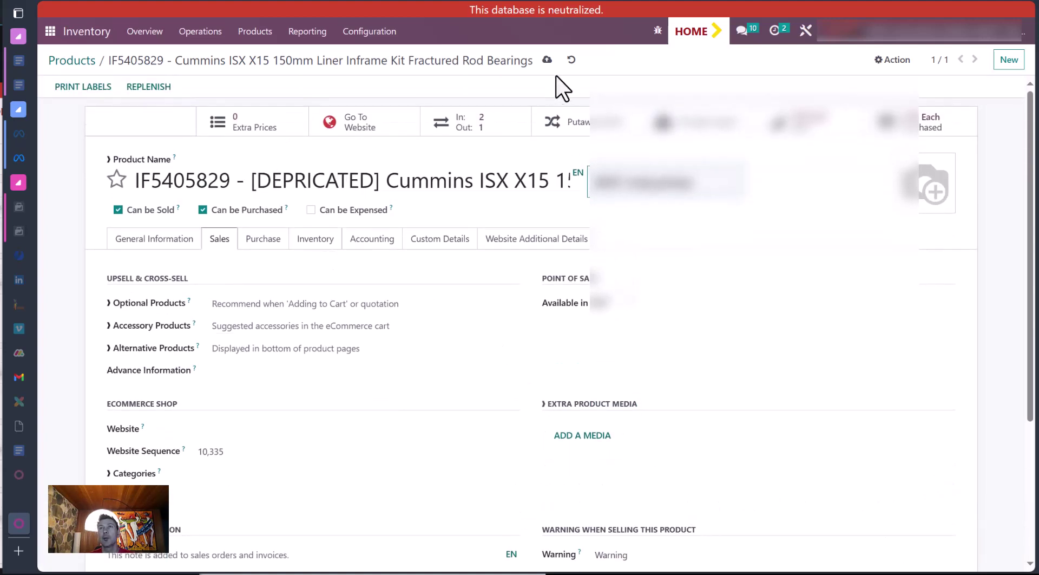
# - Save the original, open the '(copy)' liner kit product and delete '(copy)' from its name
pyautogui.click(549, 62)
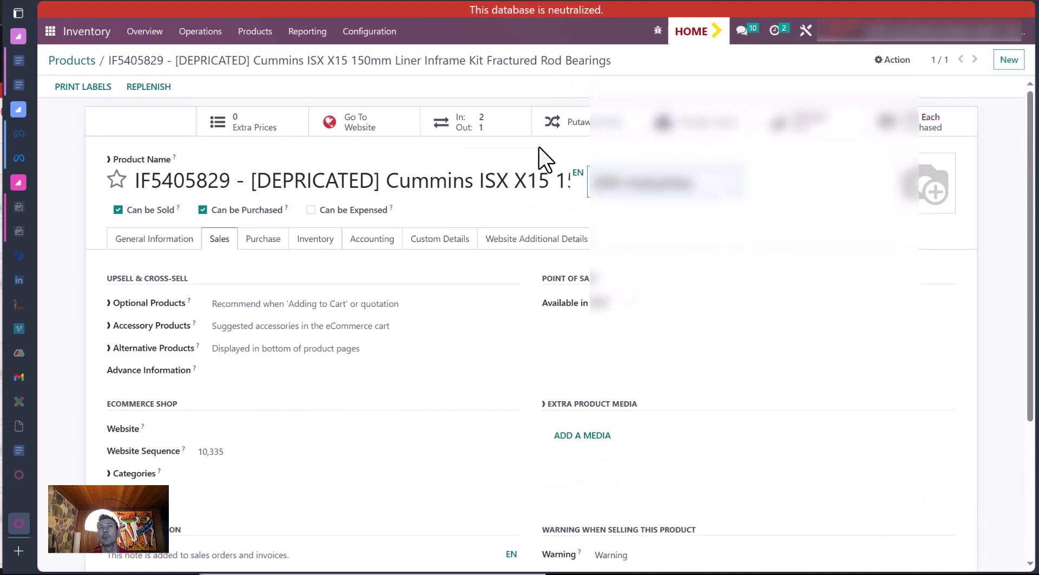
pyautogui.click(82, 64)
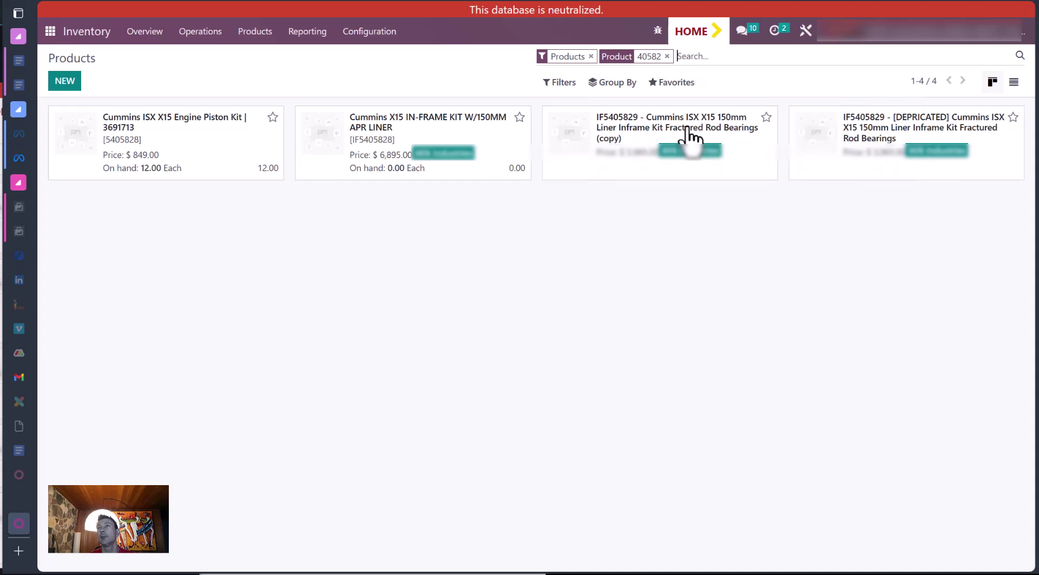
pyautogui.click(568, 172)
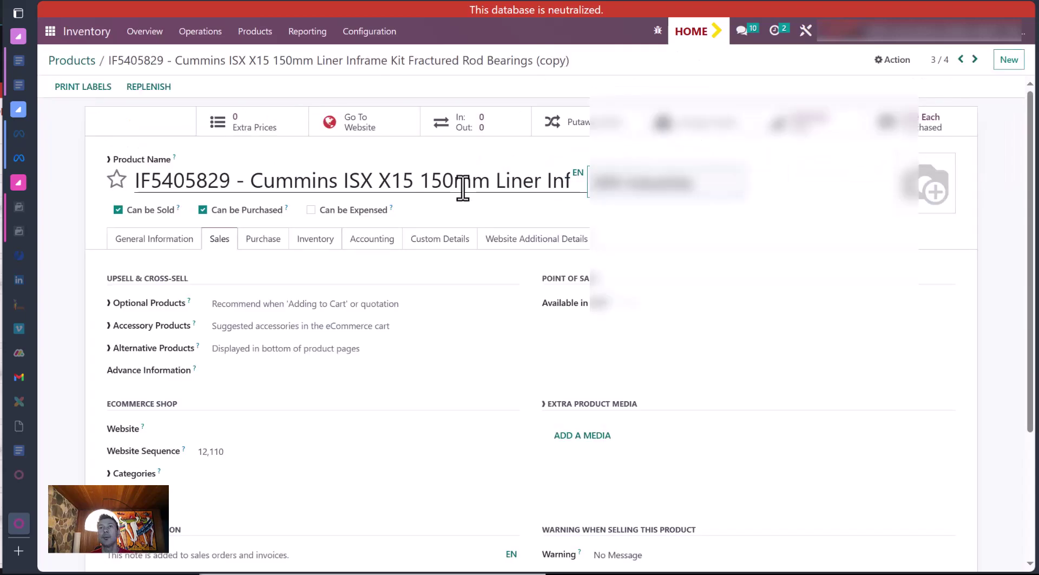
pyautogui.tripleClick(415, 177)
pyautogui.press('End')
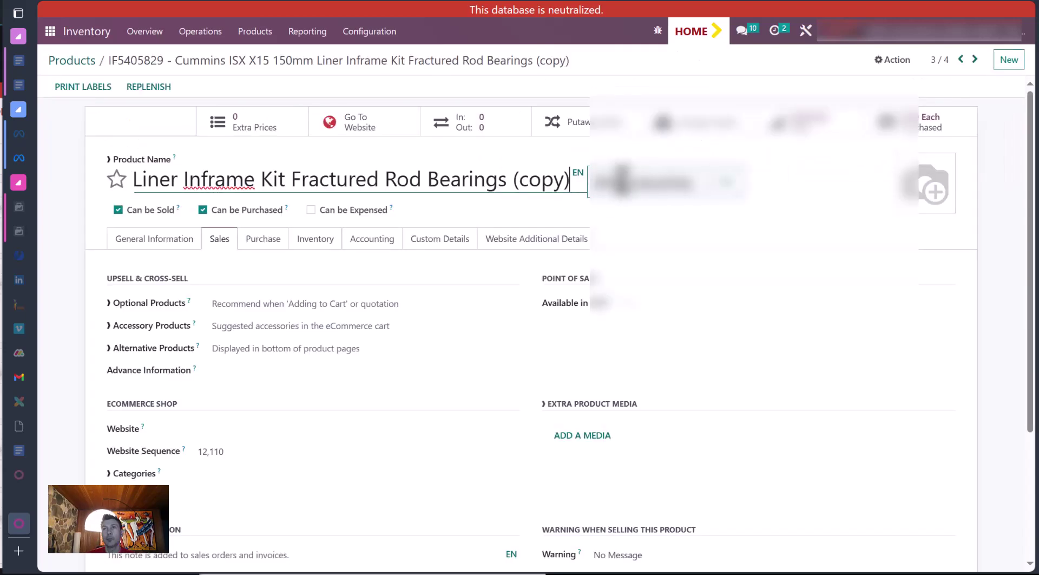
pyautogui.press('BackSpace')
pyautogui.press('BackSpace')
pyautogui.press('BackSpace')
pyautogui.press('BackSpace')
pyautogui.press('BackSpace')
pyautogui.press('BackSpace')
pyautogui.press('BackSpace')
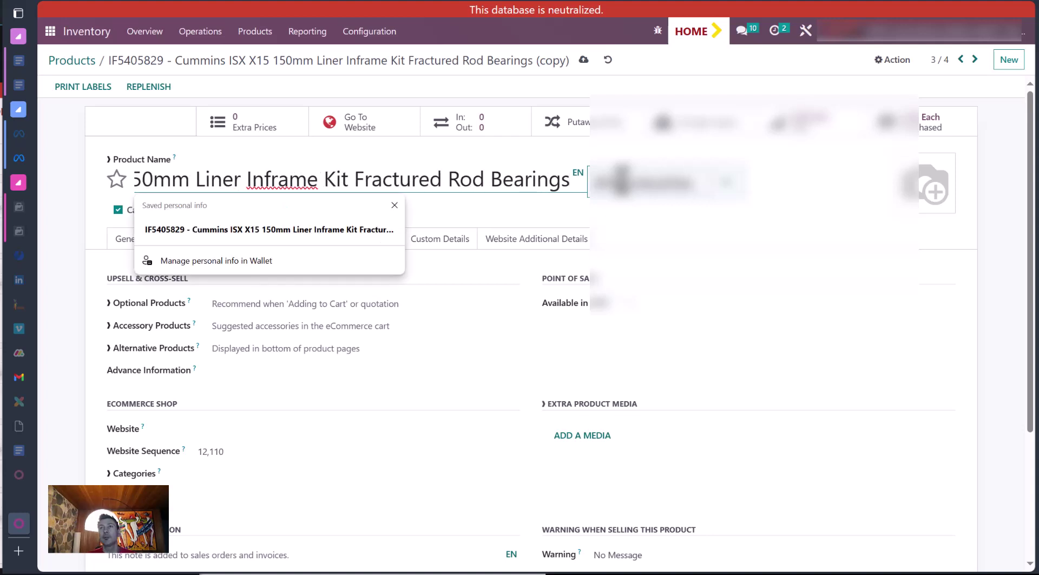
pyautogui.click(464, 328)
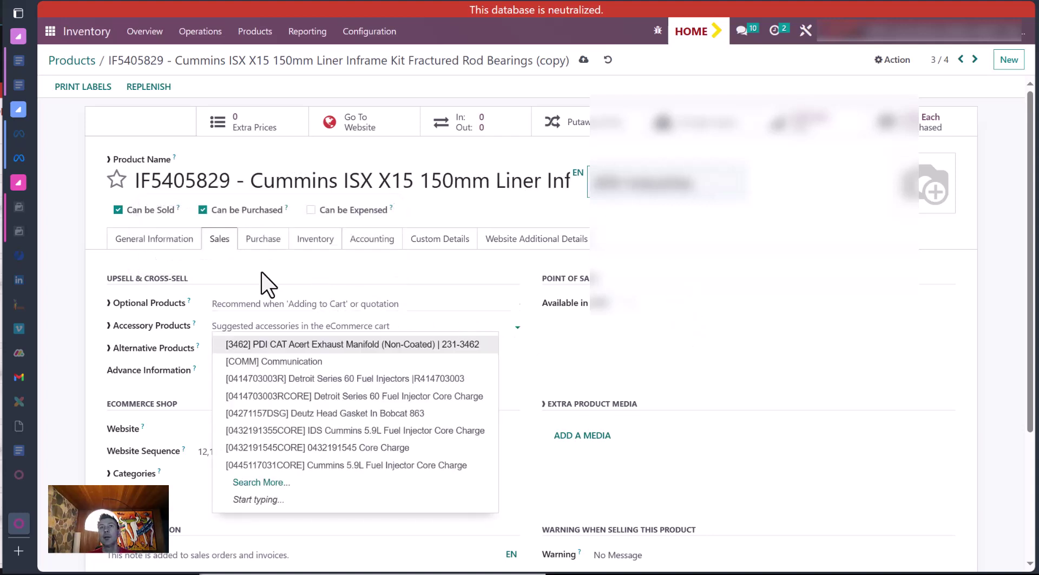
pyautogui.click(152, 241)
# - Switch the duplicate IF5405829's Product Type to Storable Product, save, and go back to Products
pyautogui.click(275, 267)
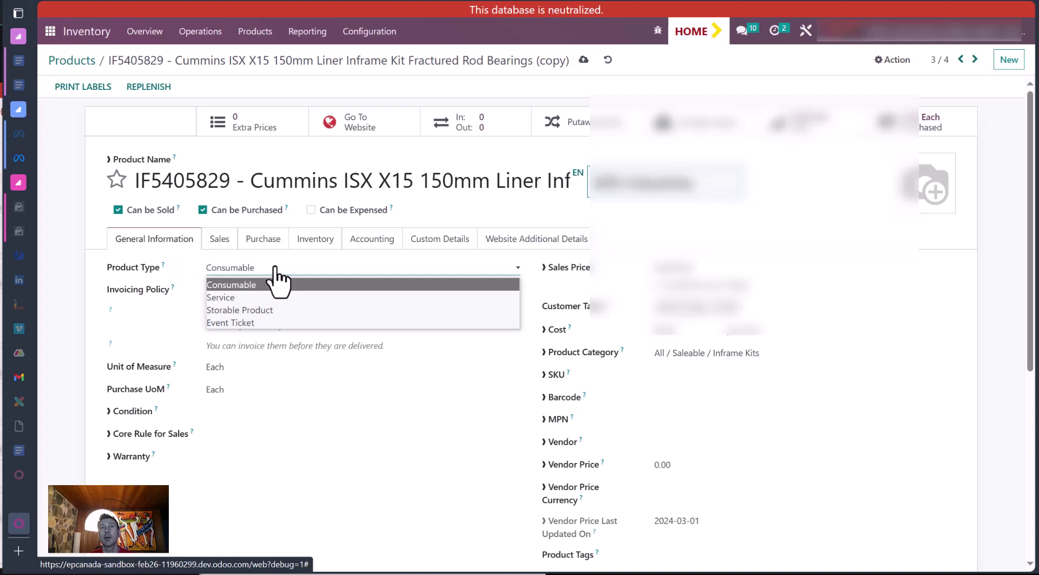
pyautogui.click(261, 314)
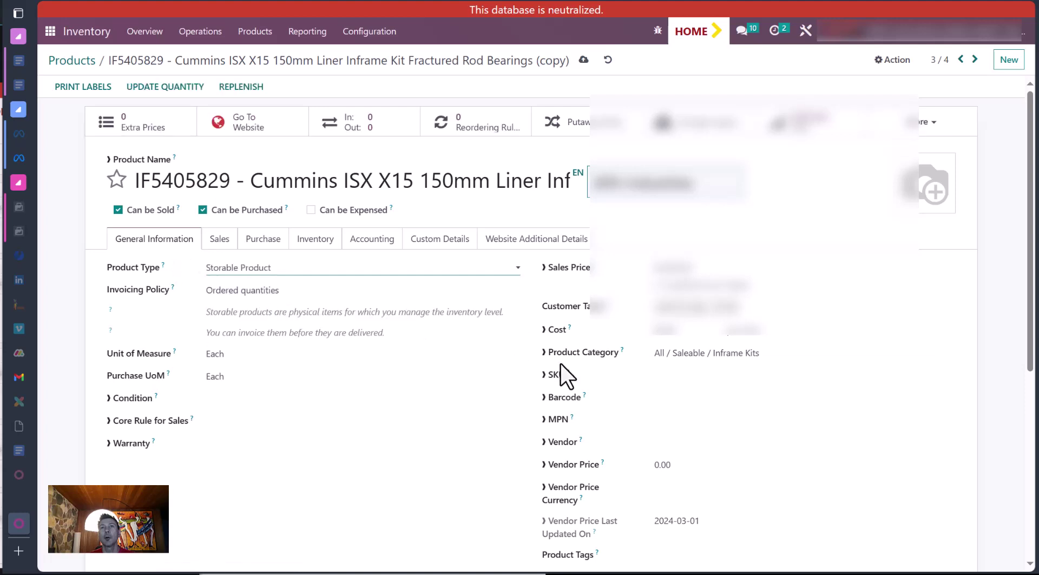
pyautogui.click(583, 60)
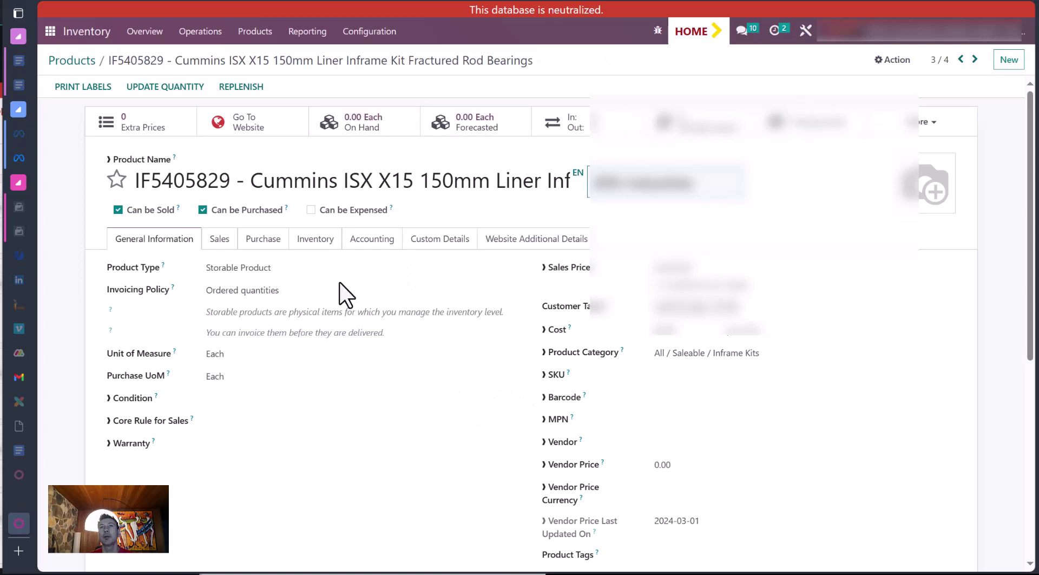
pyautogui.scroll(-4, 395, 406)
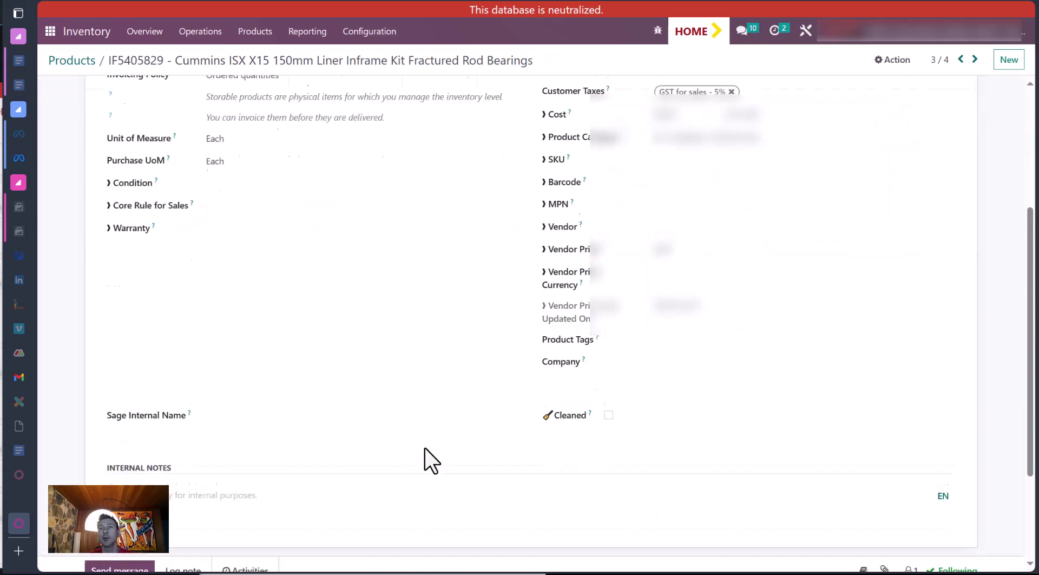
pyautogui.scroll(4, 431, 460)
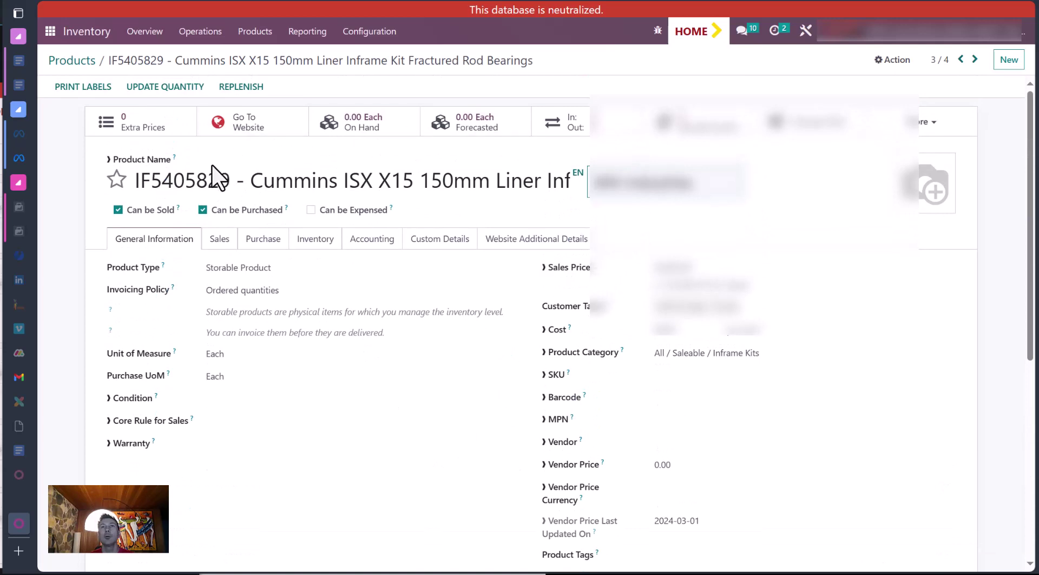
pyautogui.click(75, 61)
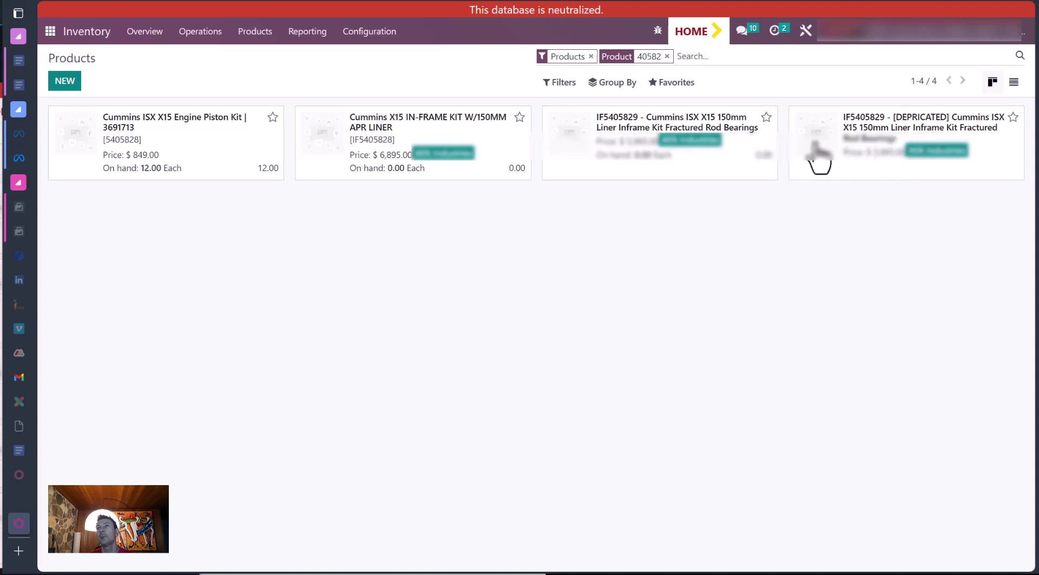
# - Open the deprecated kit, then start a new Sales quotation and pick the customer from suggestions
pyautogui.click(886, 130)
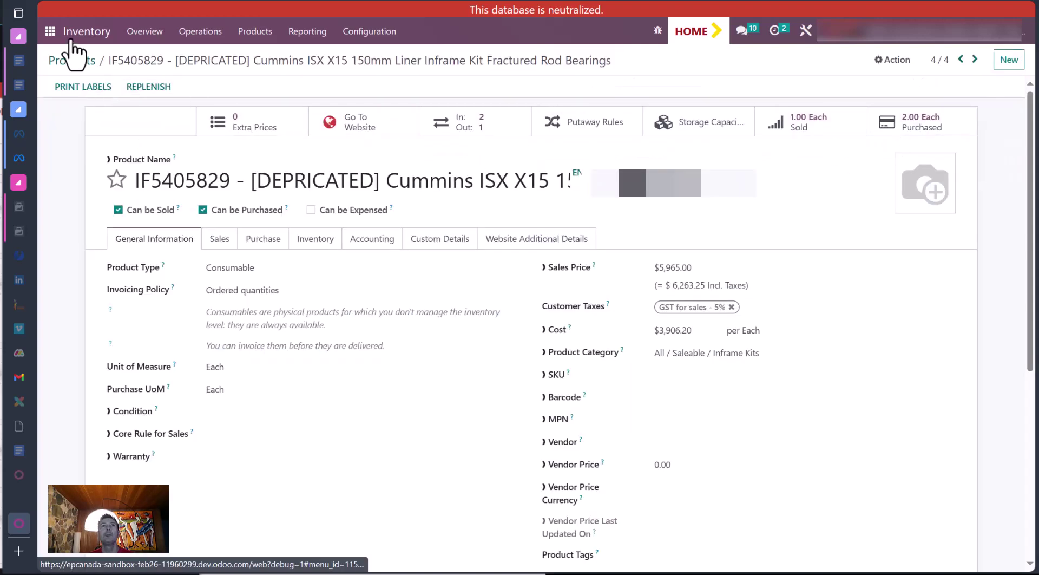
pyautogui.click(50, 31)
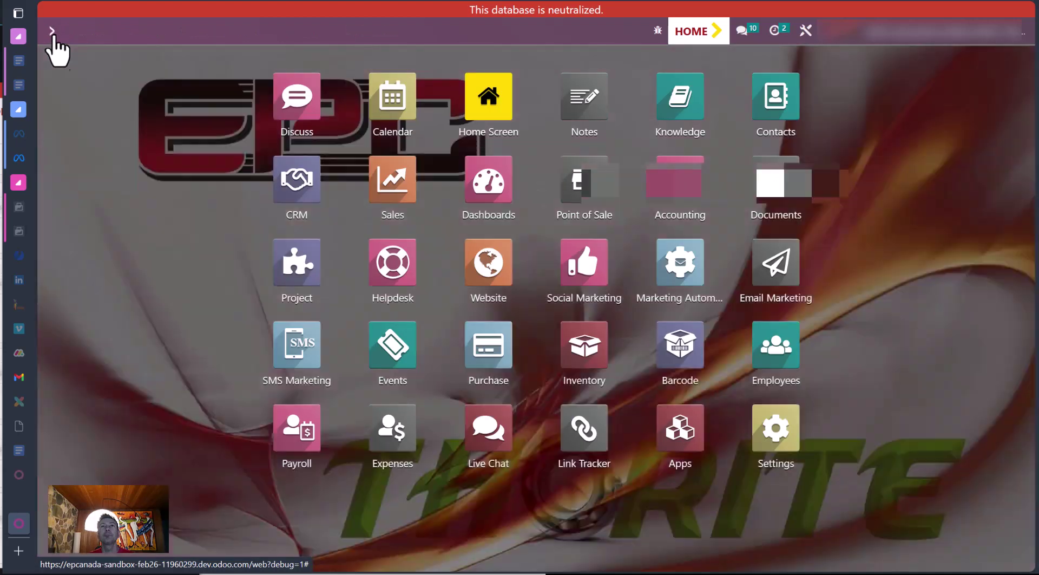
pyautogui.click(395, 201)
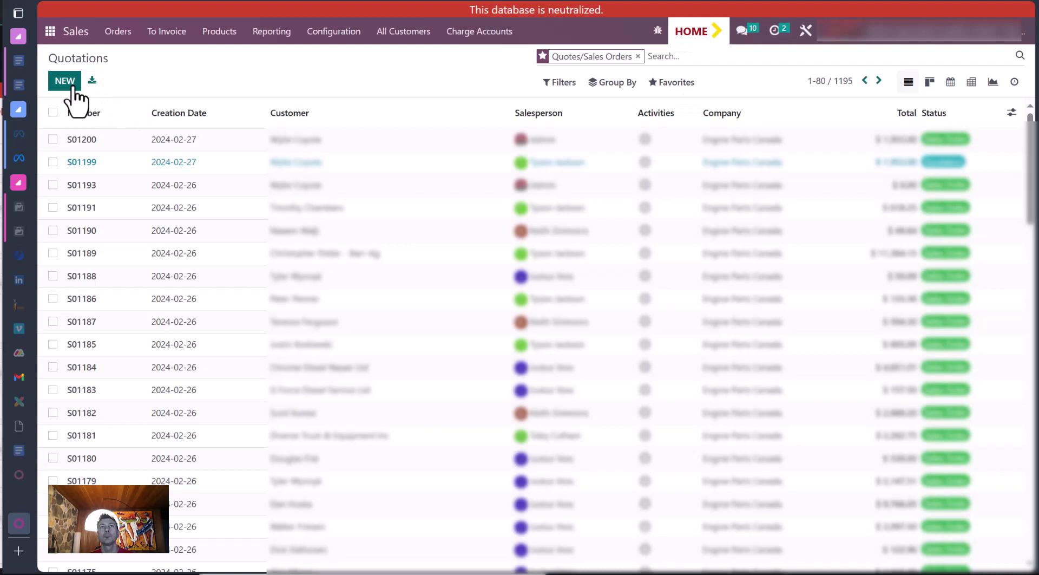
pyautogui.click(72, 86)
pyautogui.write('w')
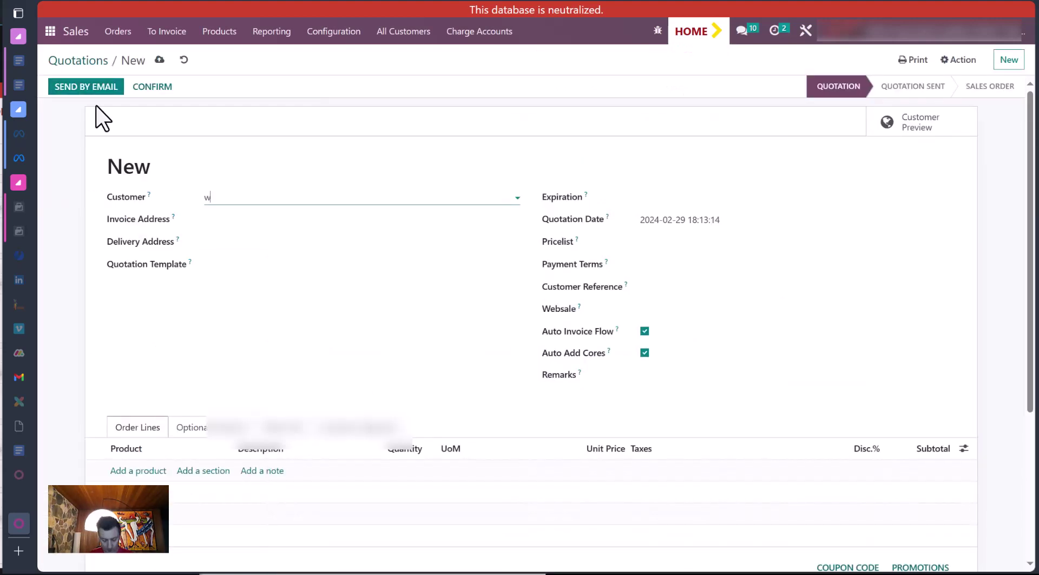
pyautogui.write('yli')
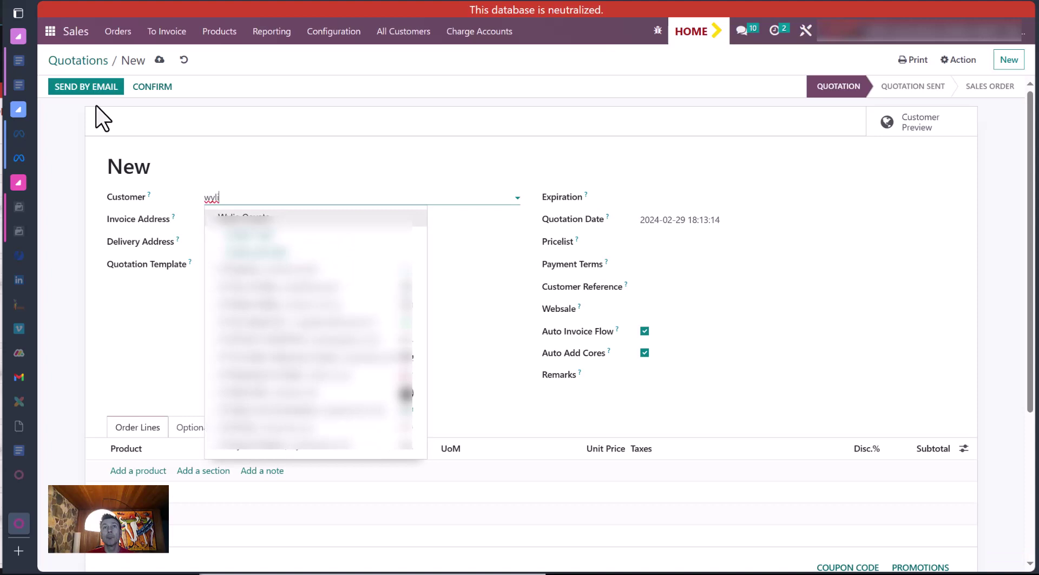
pyautogui.press('Return')
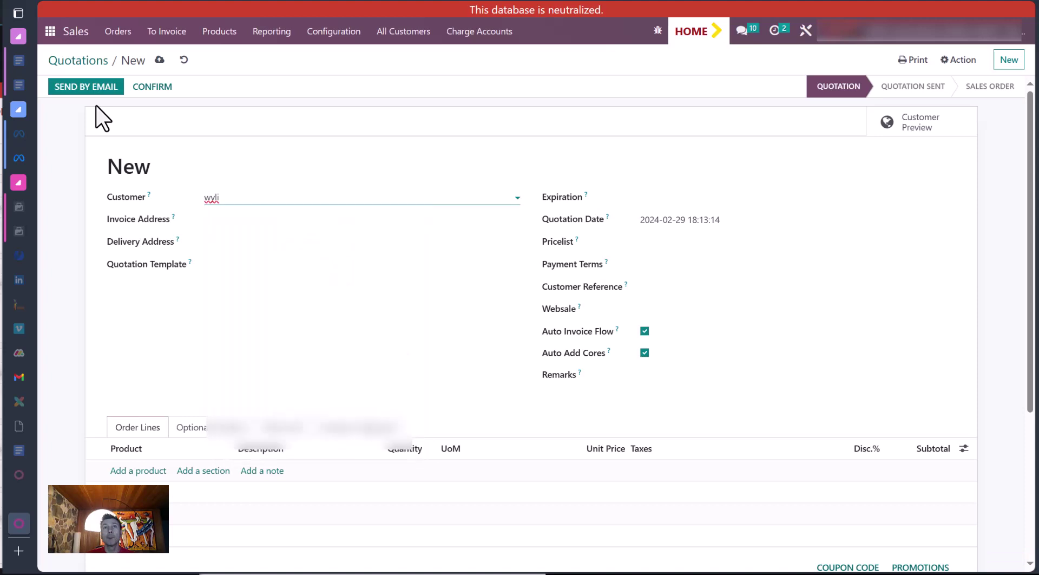
pyautogui.click(114, 470)
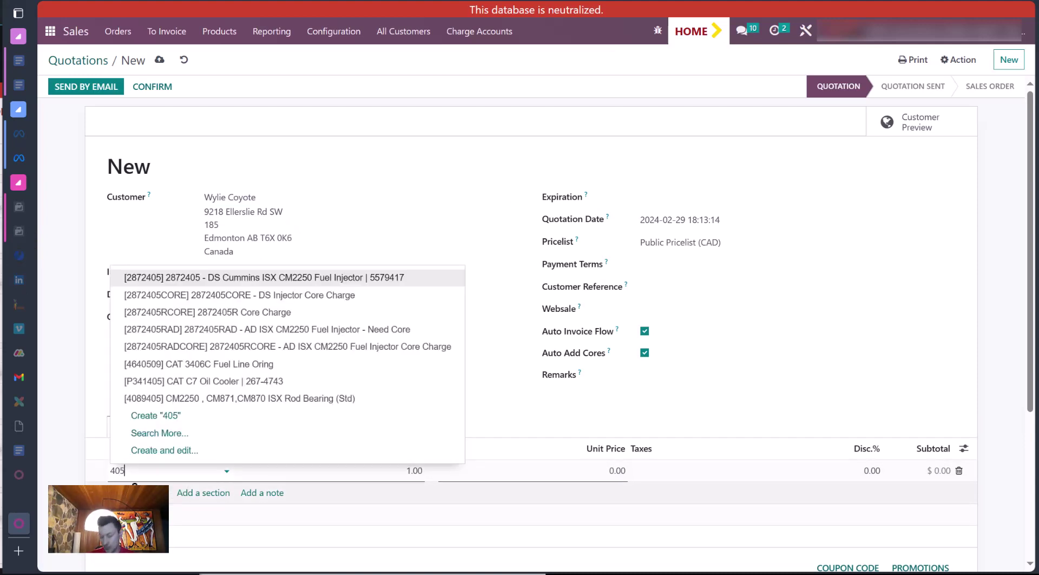
pyautogui.write('405829')
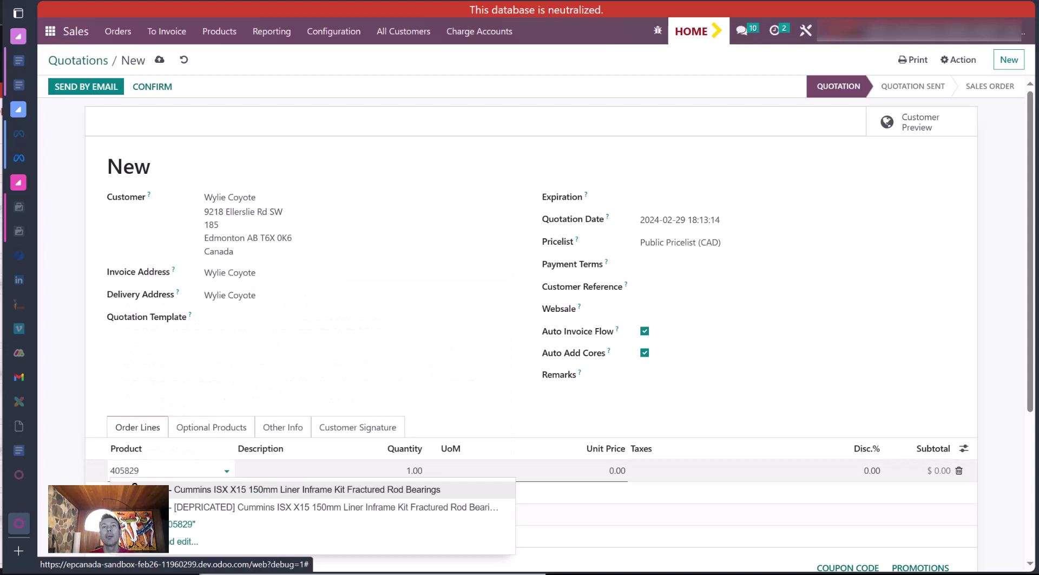
pyautogui.click(243, 509)
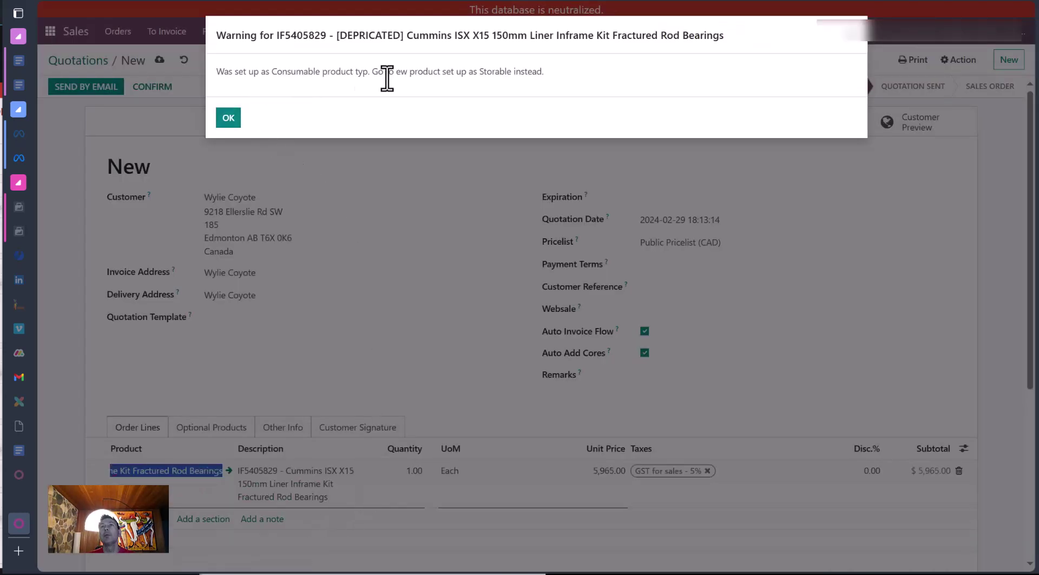
pyautogui.click(229, 118)
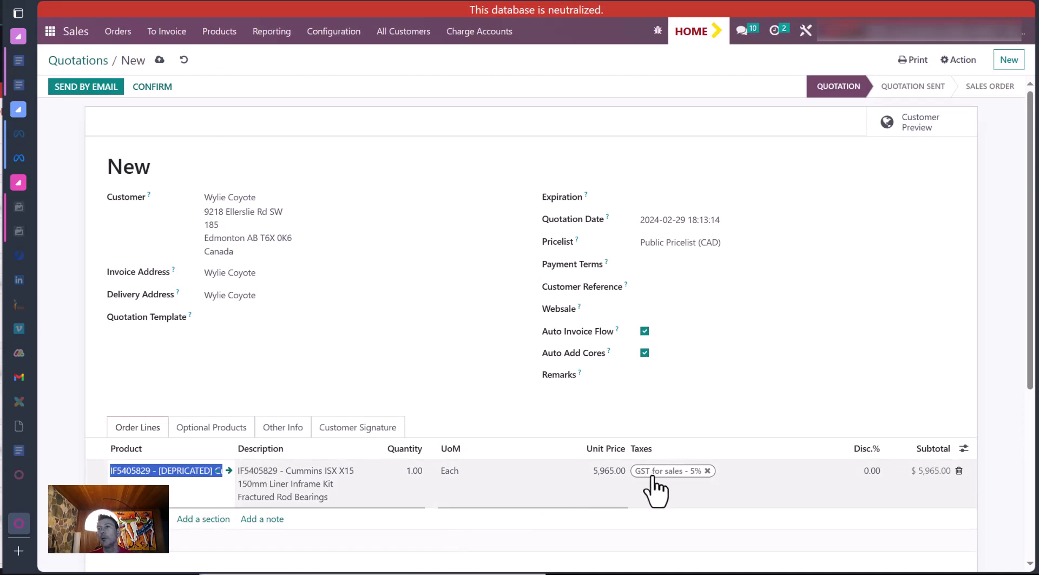
# - Delete the deprecated kit's order line and add a new line searching for product 405829
pyautogui.click(959, 471)
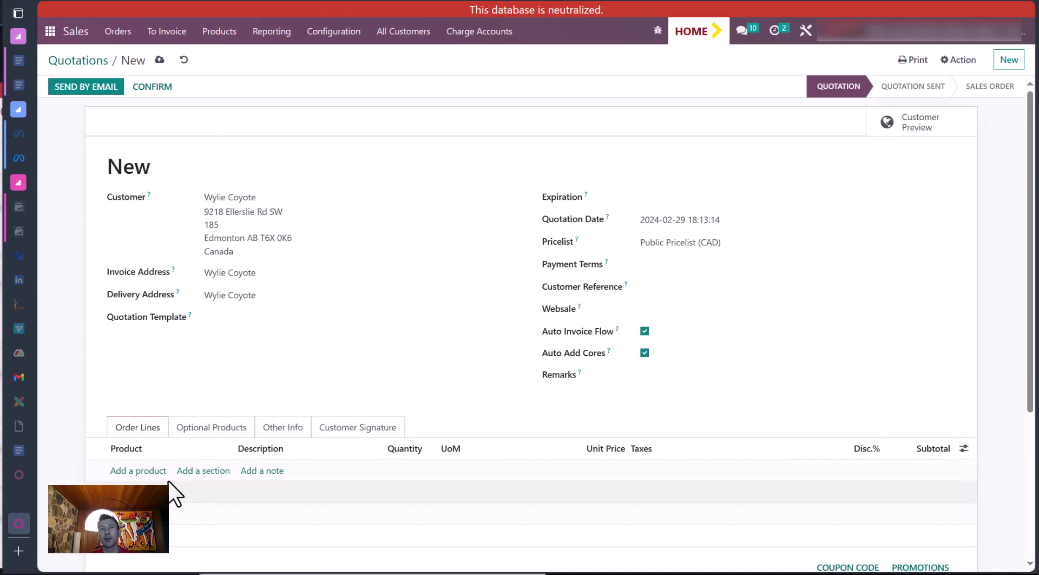
pyautogui.click(150, 471)
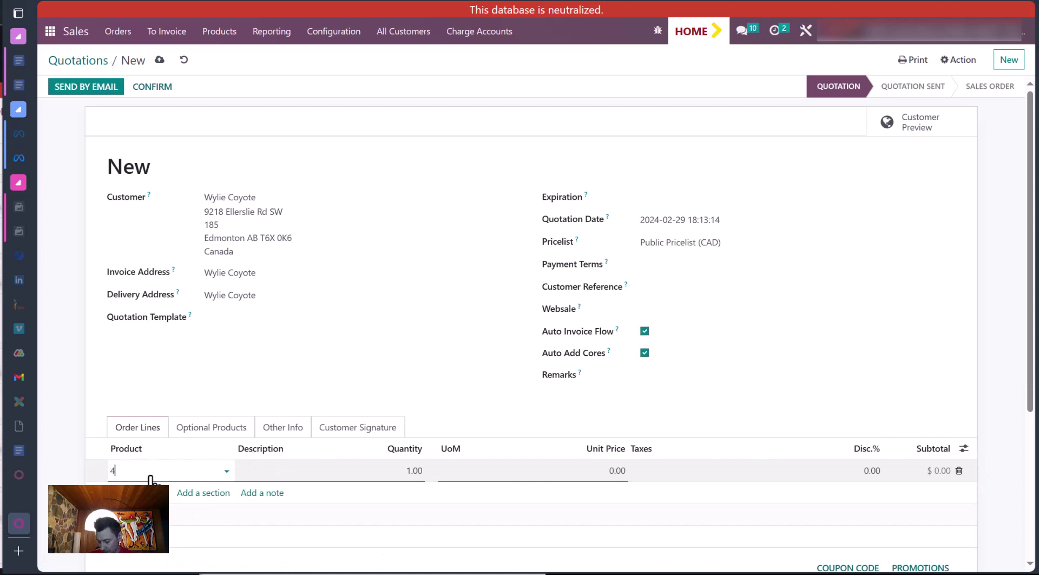
pyautogui.write('405829')
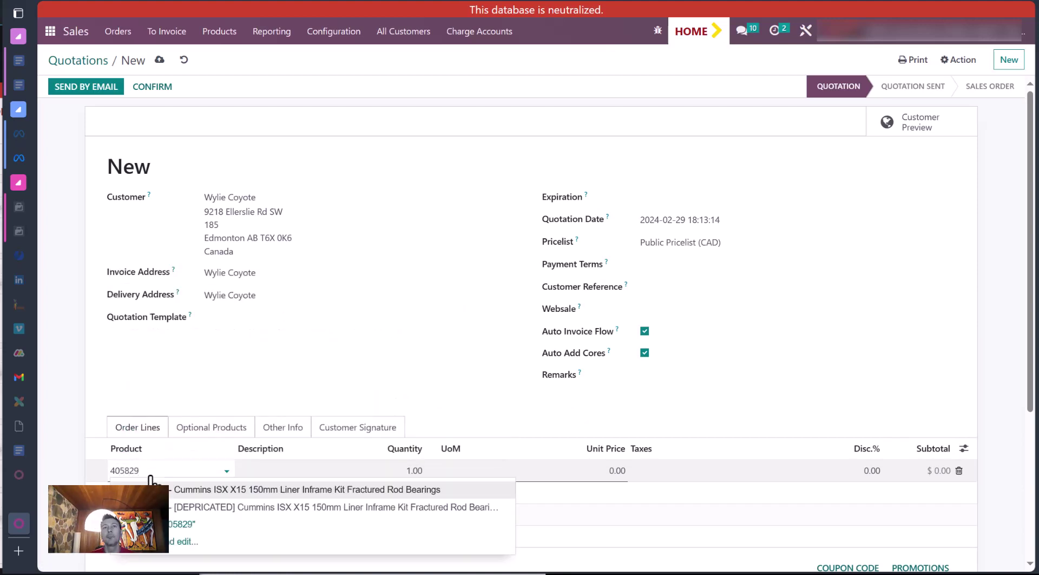